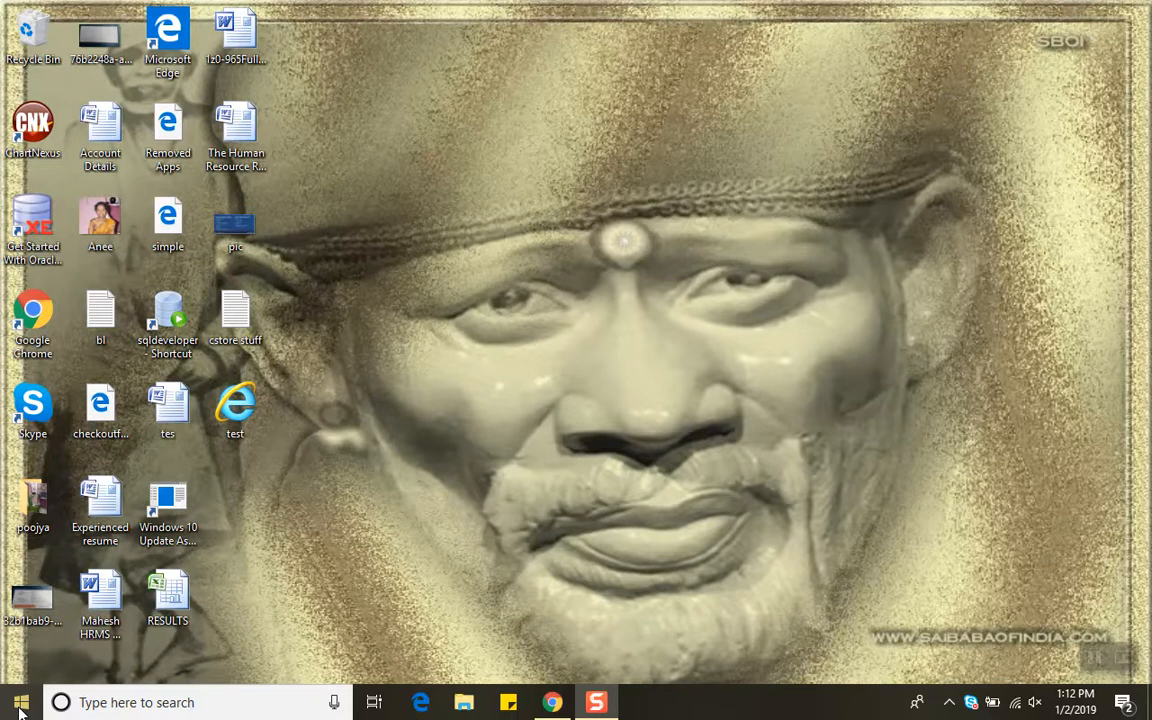
# Step: Open Microsoft Office Excel 2007 from the Microsoft Office program group
pyautogui.click(21, 703)
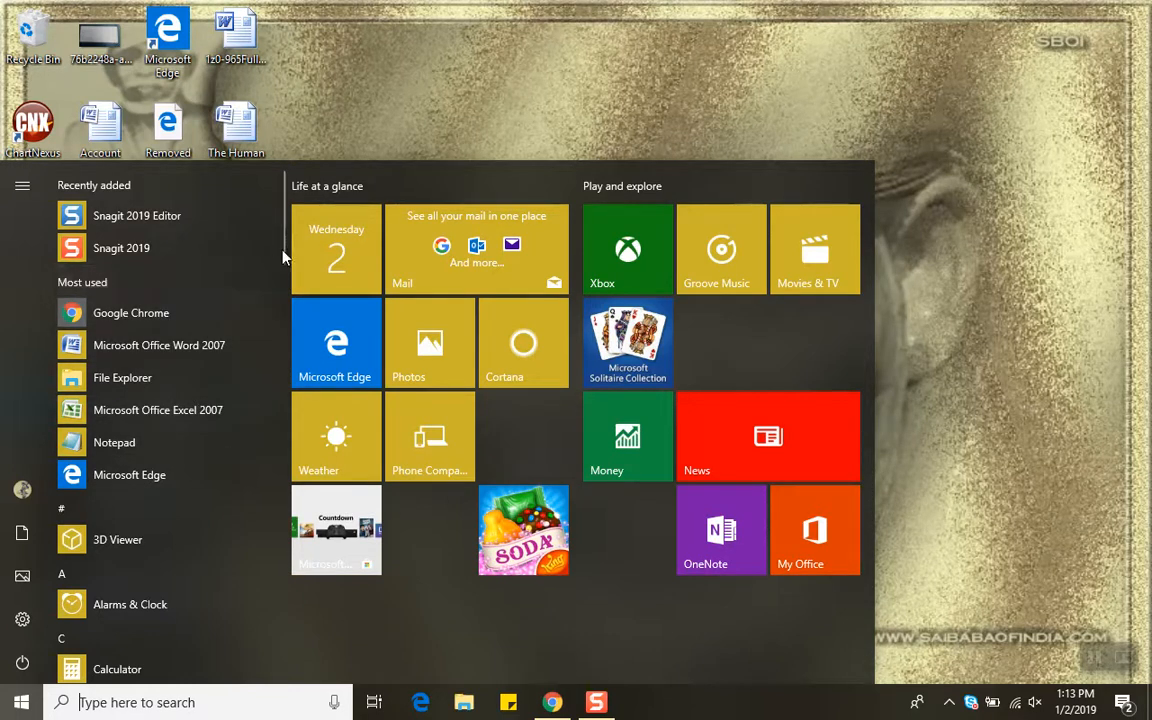
pyautogui.moveTo(283, 258); pyautogui.dragTo(282, 420)
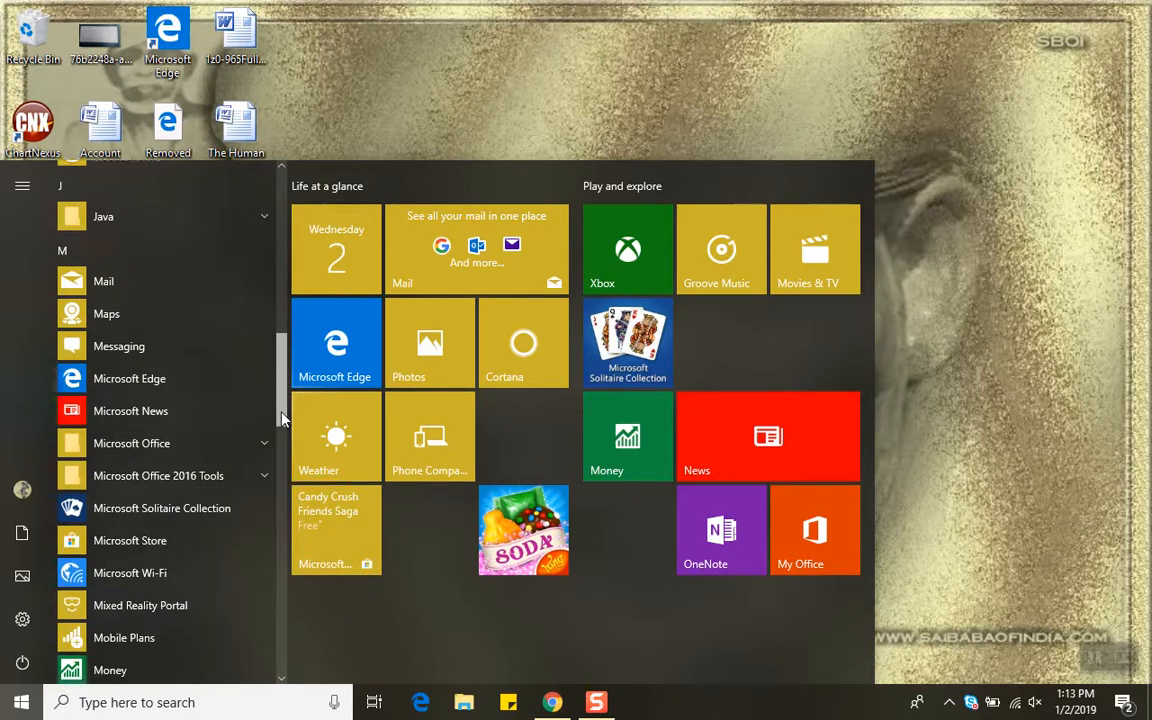
pyautogui.click(206, 444)
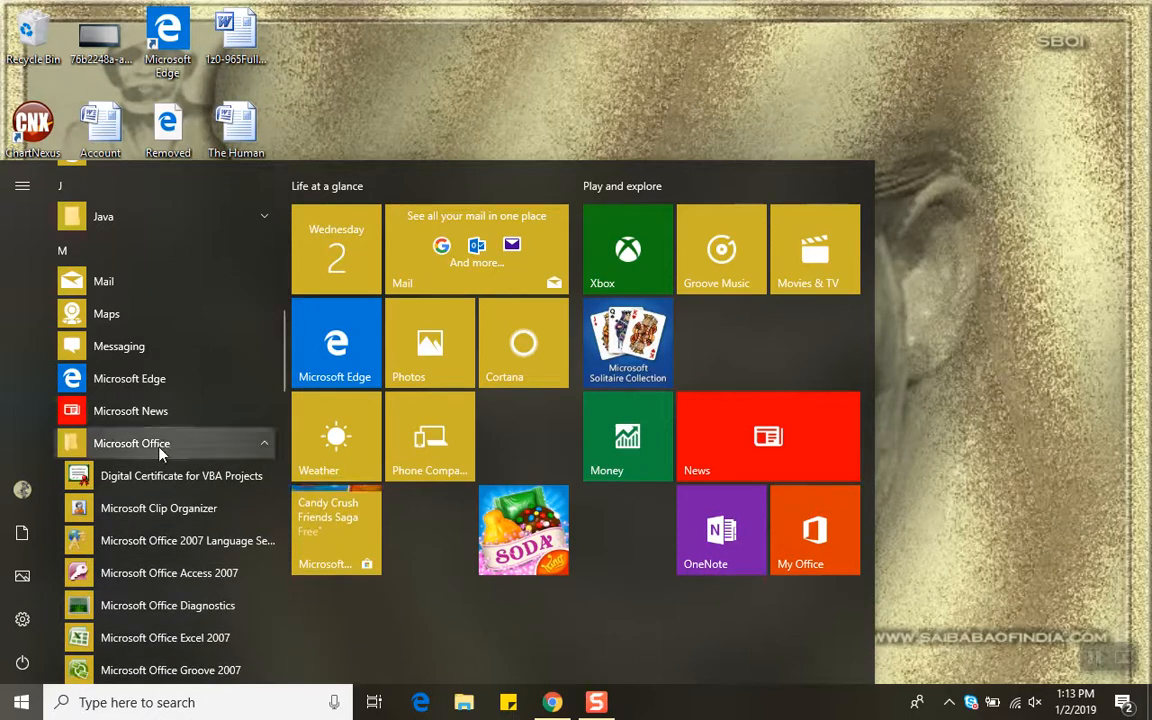
pyautogui.moveTo(286, 368); pyautogui.dragTo(284, 403)
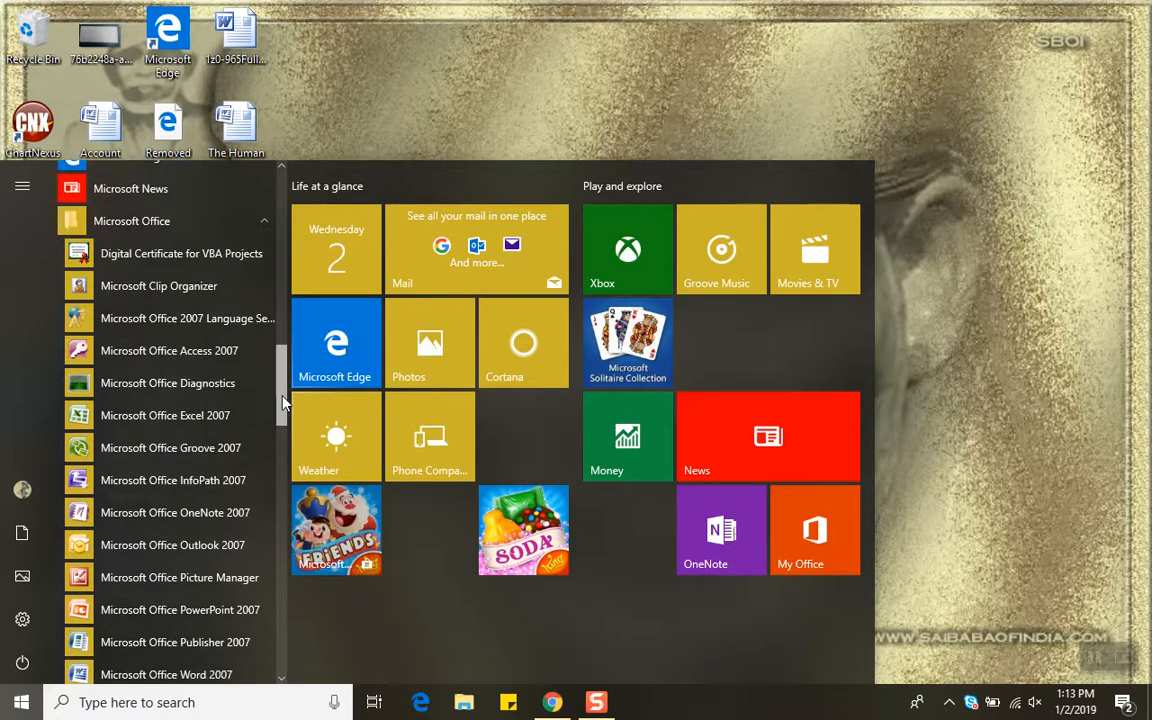
pyautogui.click(155, 421)
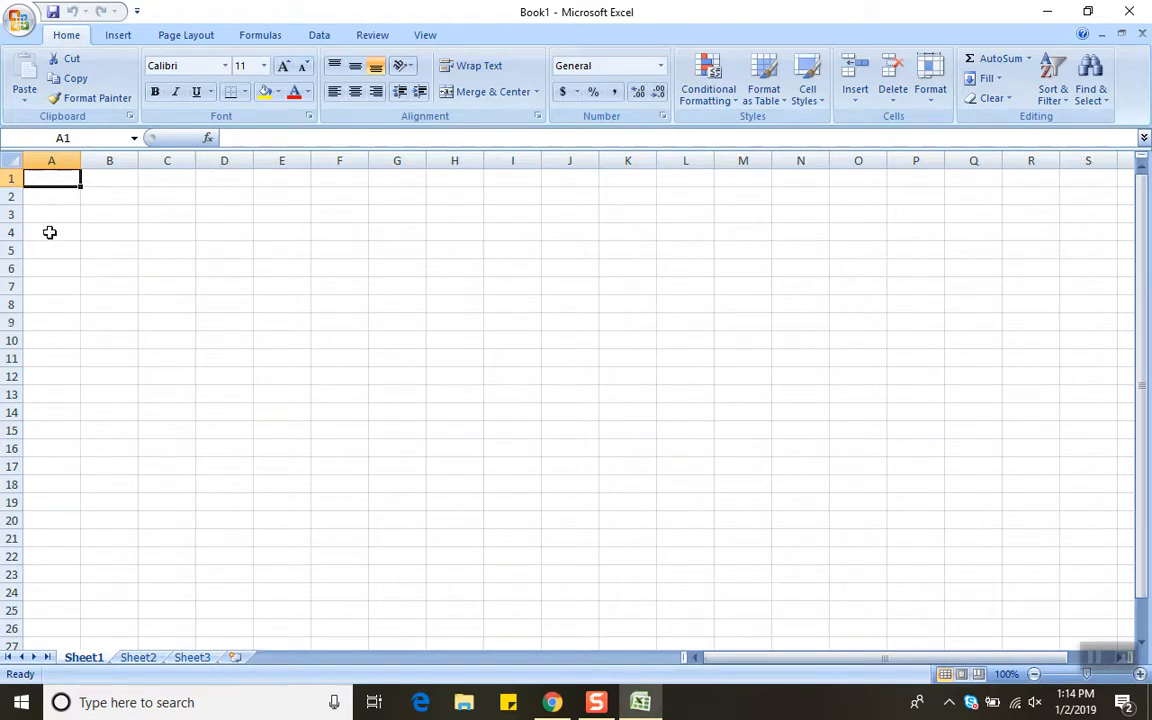
# Step: Examine the sheet's structure by selecting column A, row 1 and individual cells such as A1, A5 and B2
pyautogui.click(50, 160)
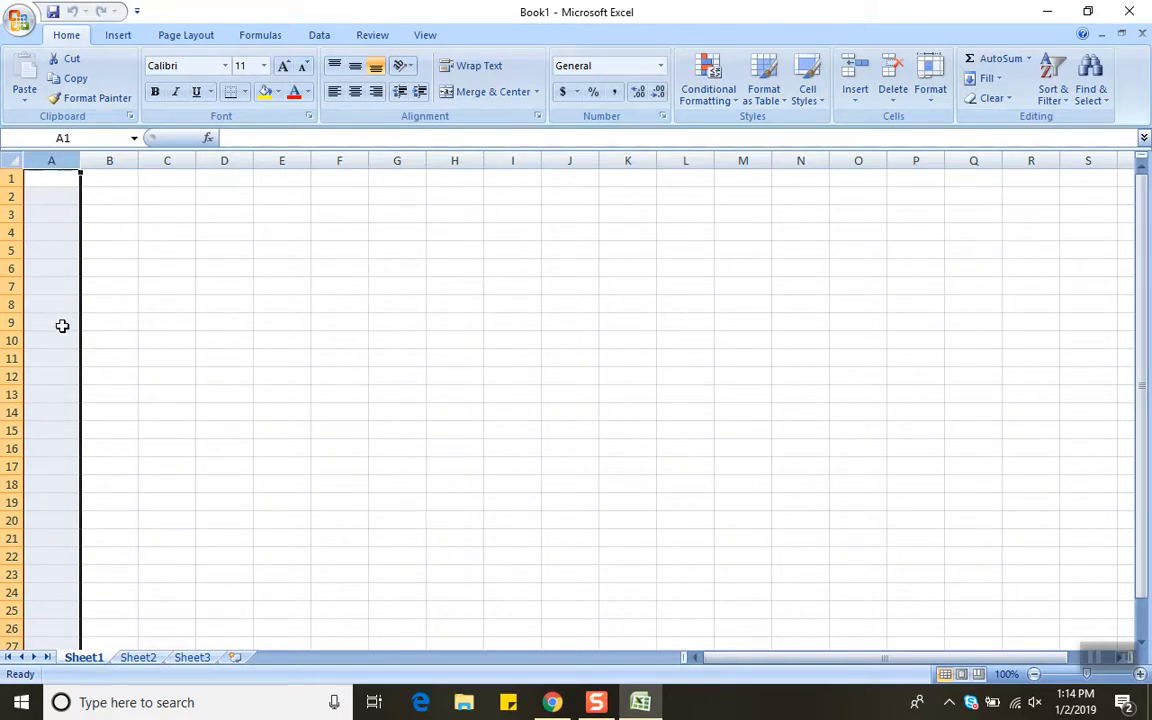
pyautogui.click(62, 285)
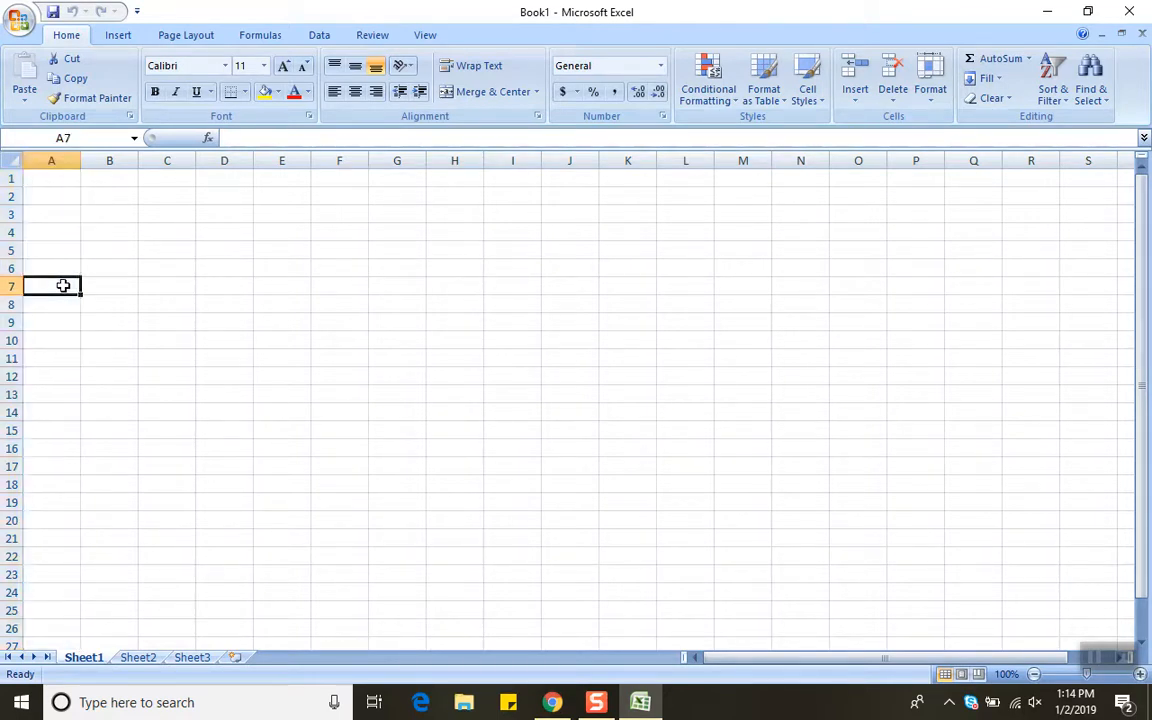
pyautogui.click(50, 158)
pyautogui.click(51, 192)
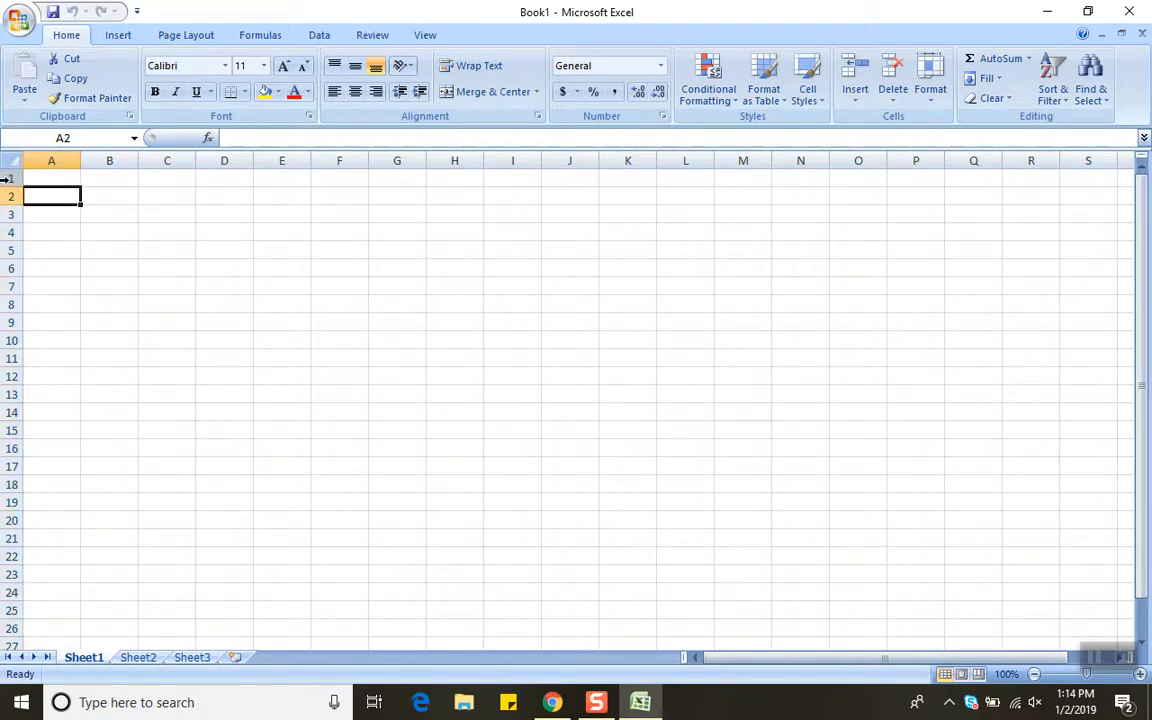
pyautogui.click(8, 178)
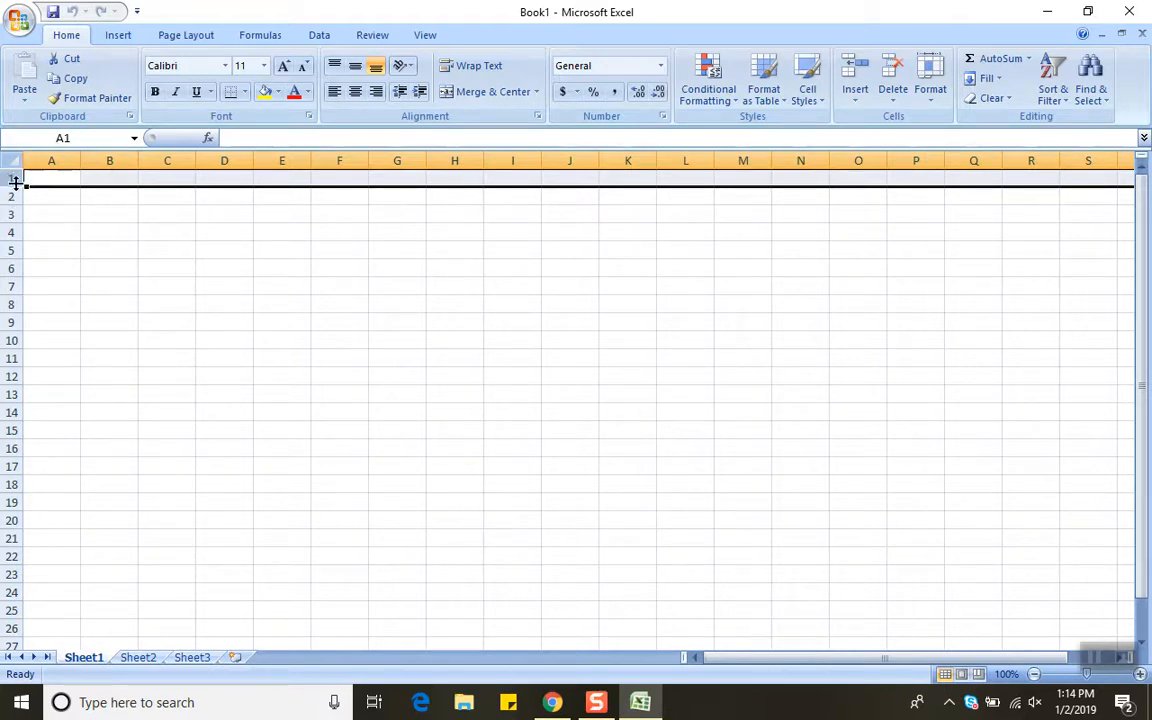
pyautogui.click(57, 199)
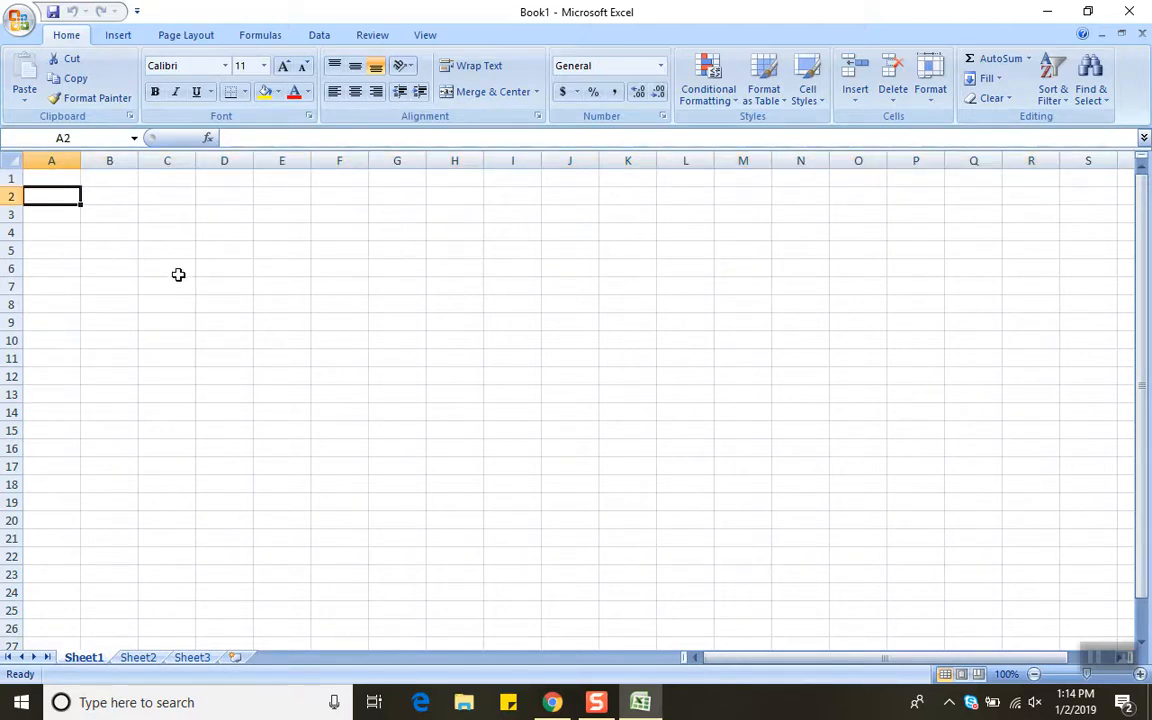
pyautogui.click(57, 178)
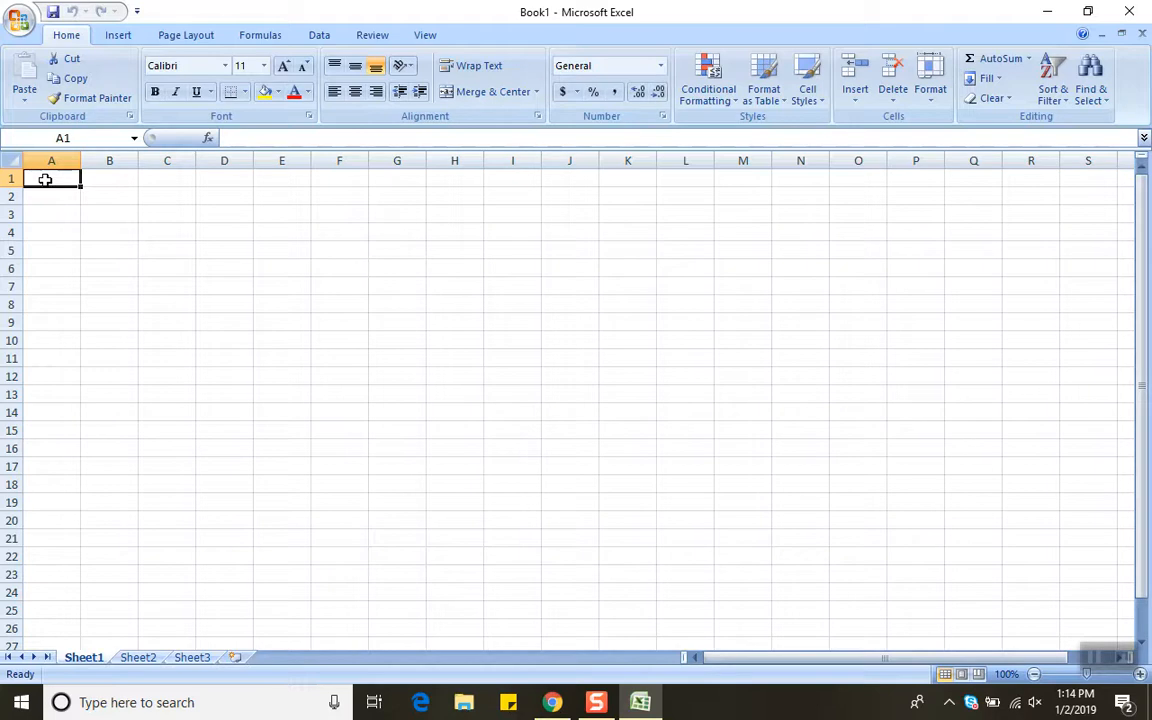
pyautogui.click(68, 256)
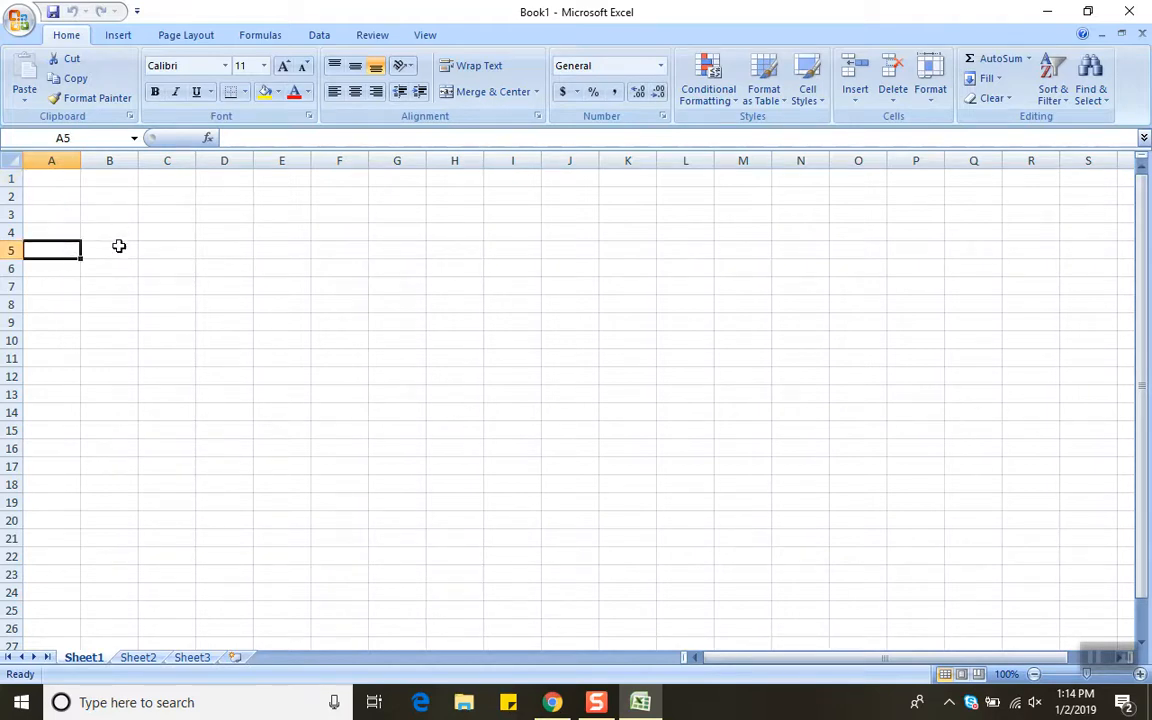
pyautogui.click(109, 195)
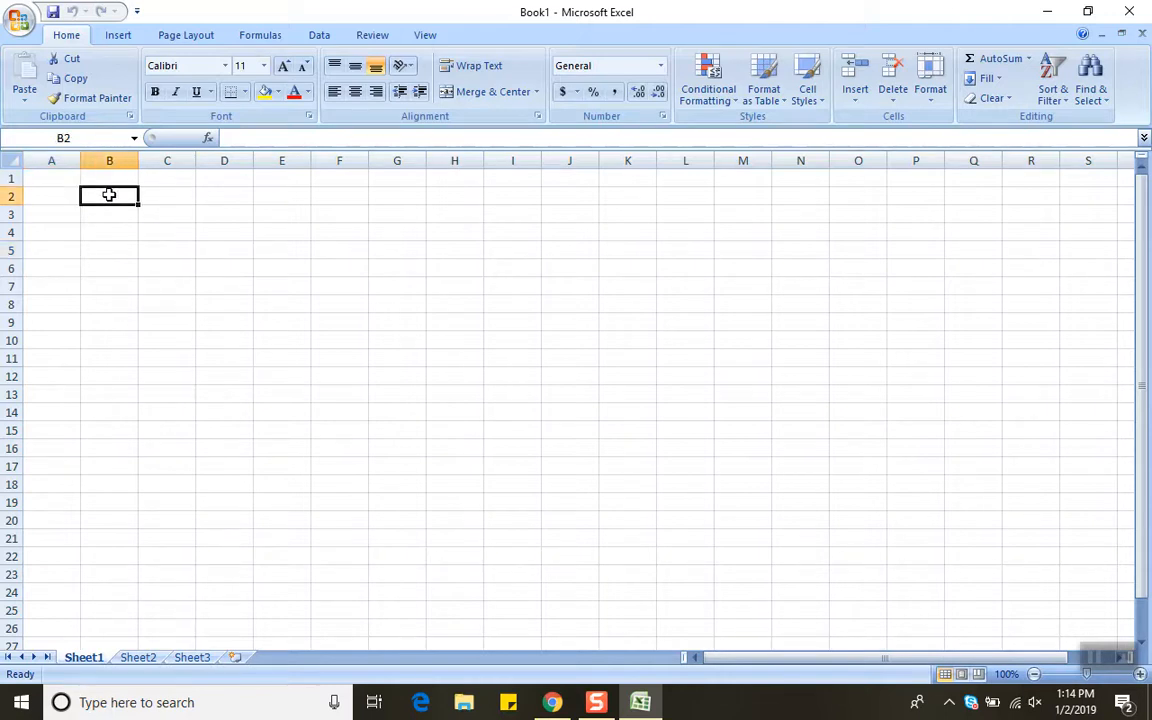
pyautogui.click(54, 196)
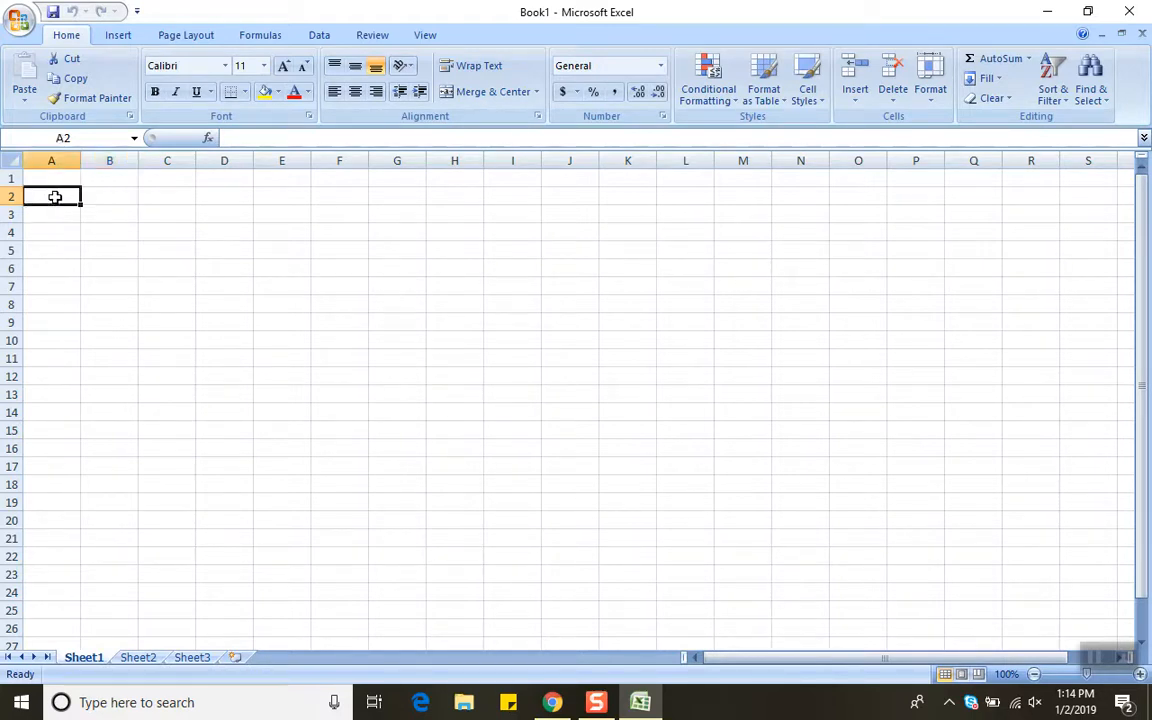
# Step: Enter the headers Student Number, Student Name and Fees in cells A1, B1 and C1
pyautogui.click(49, 177)
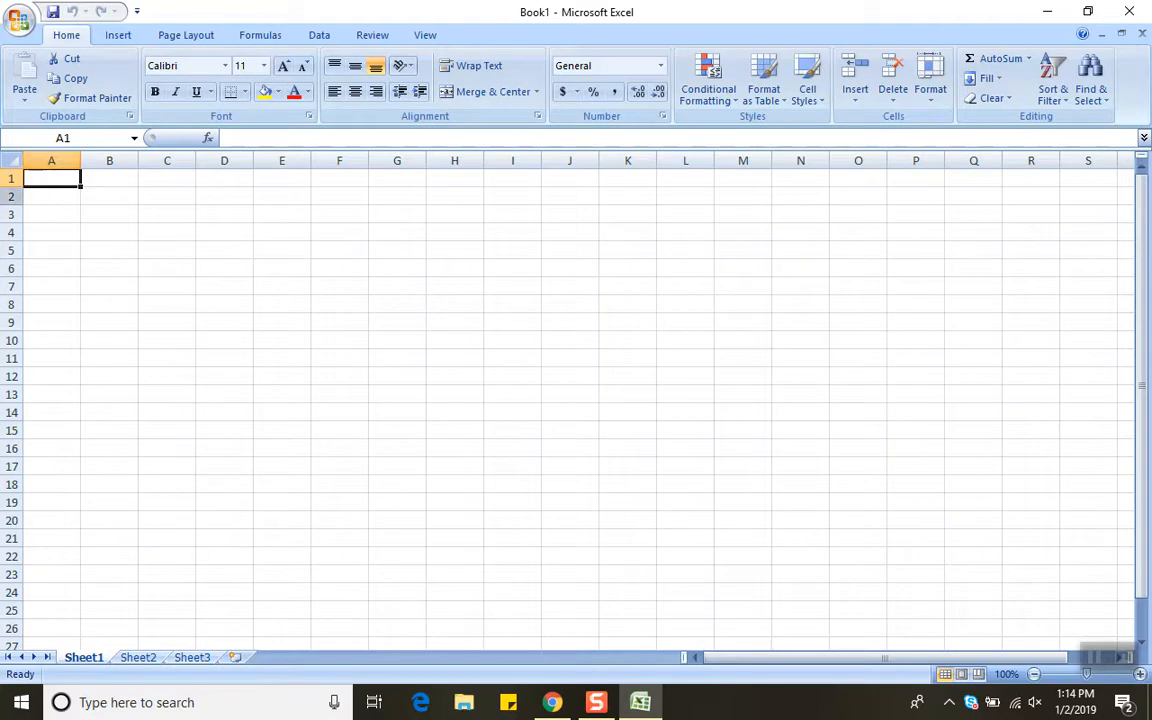
pyautogui.doubleClick(45, 180)
pyautogui.write('S')
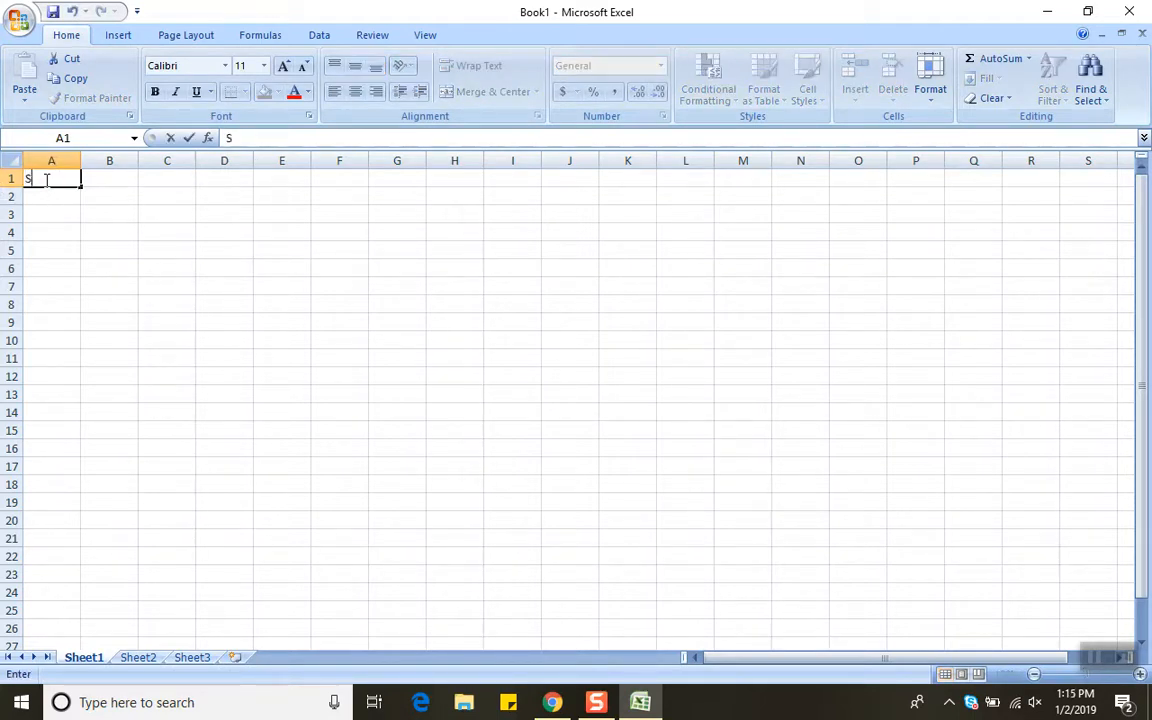
pyautogui.write('tudent Number')
pyautogui.press('Tab')
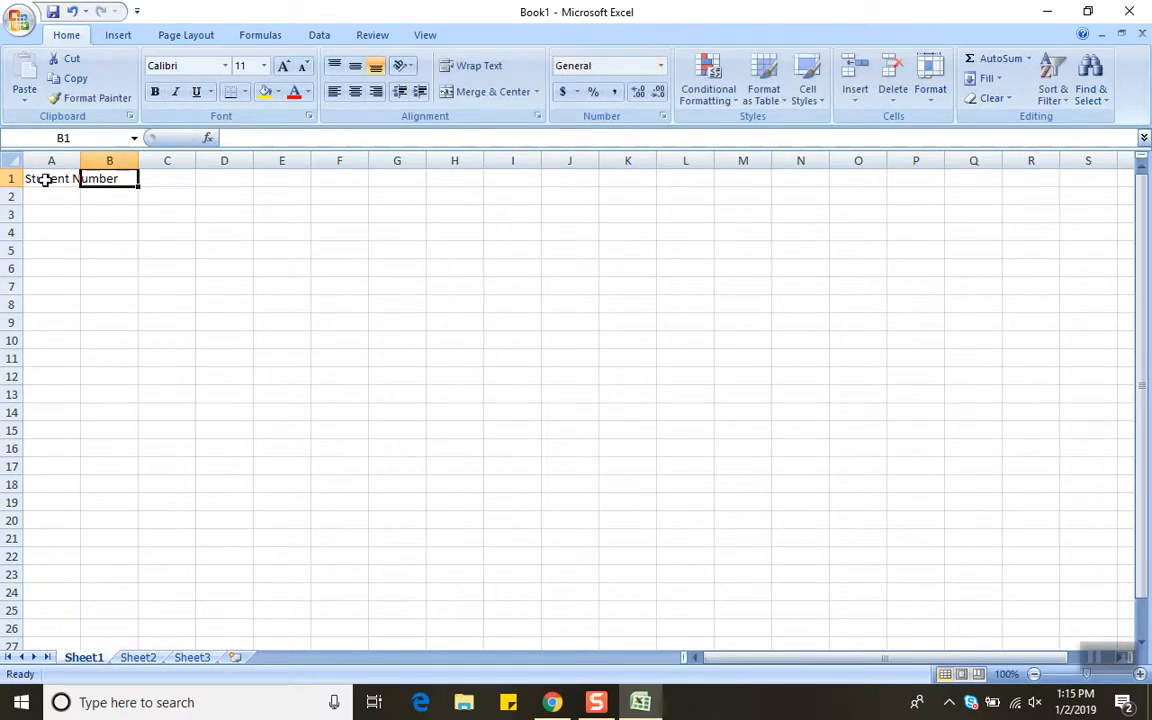
pyautogui.write('S')
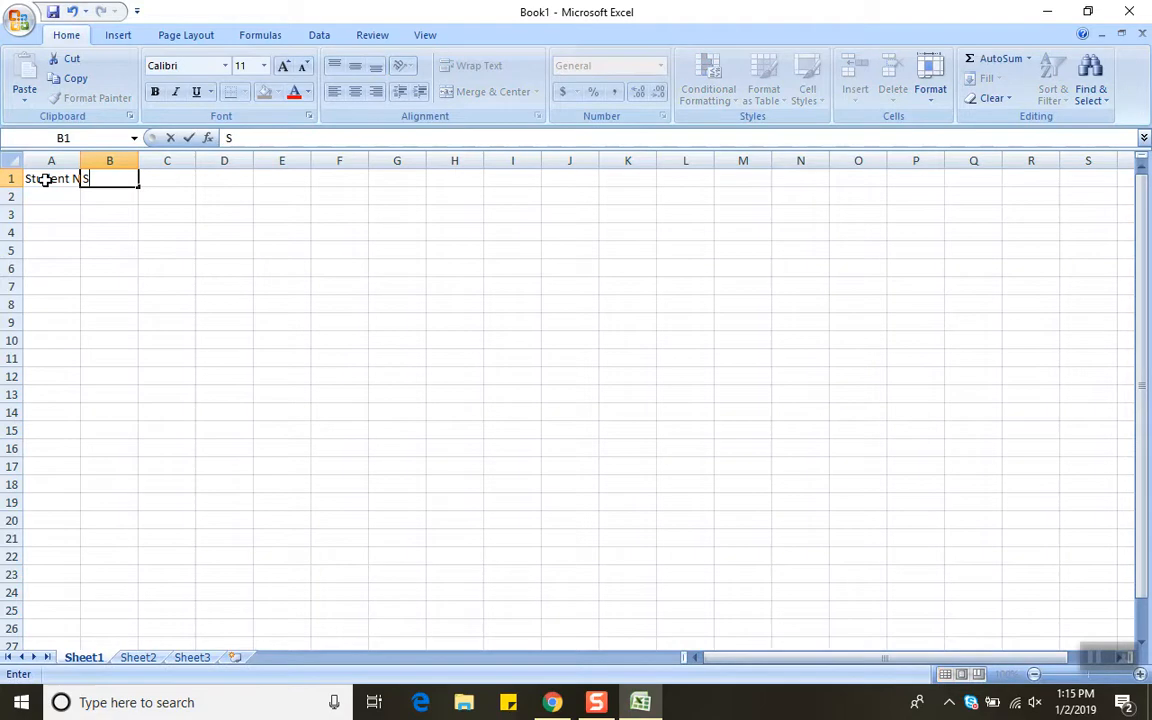
pyautogui.write('tudent Name')
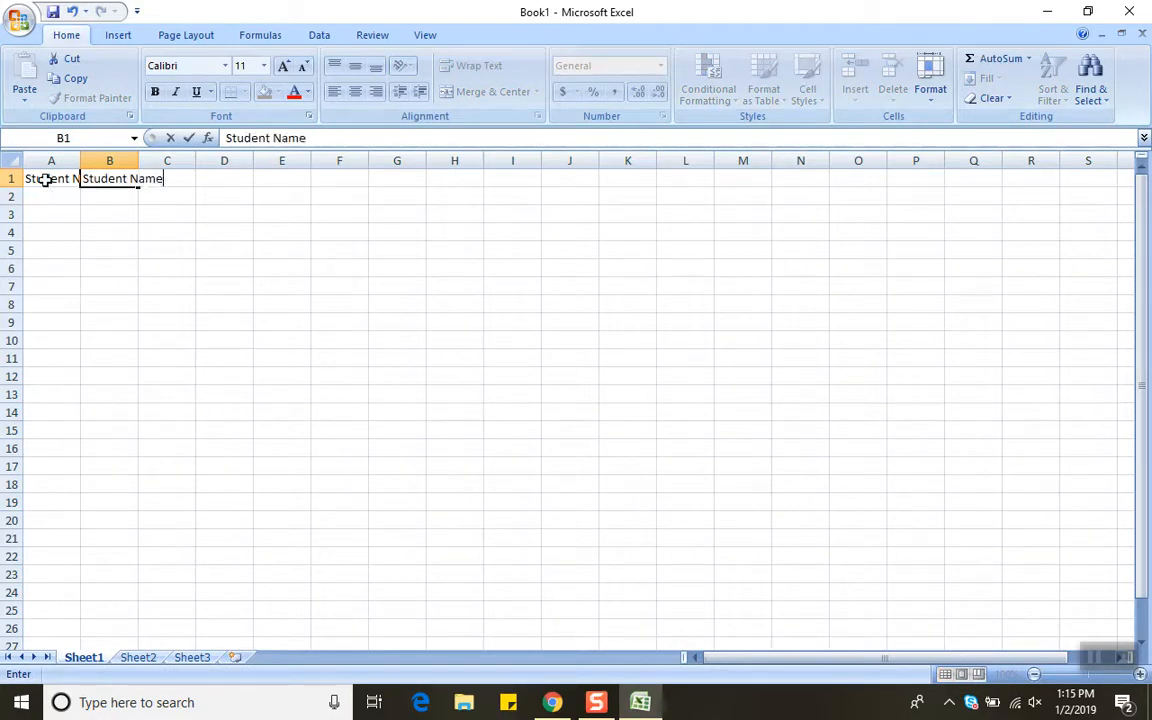
pyautogui.press('Tab')
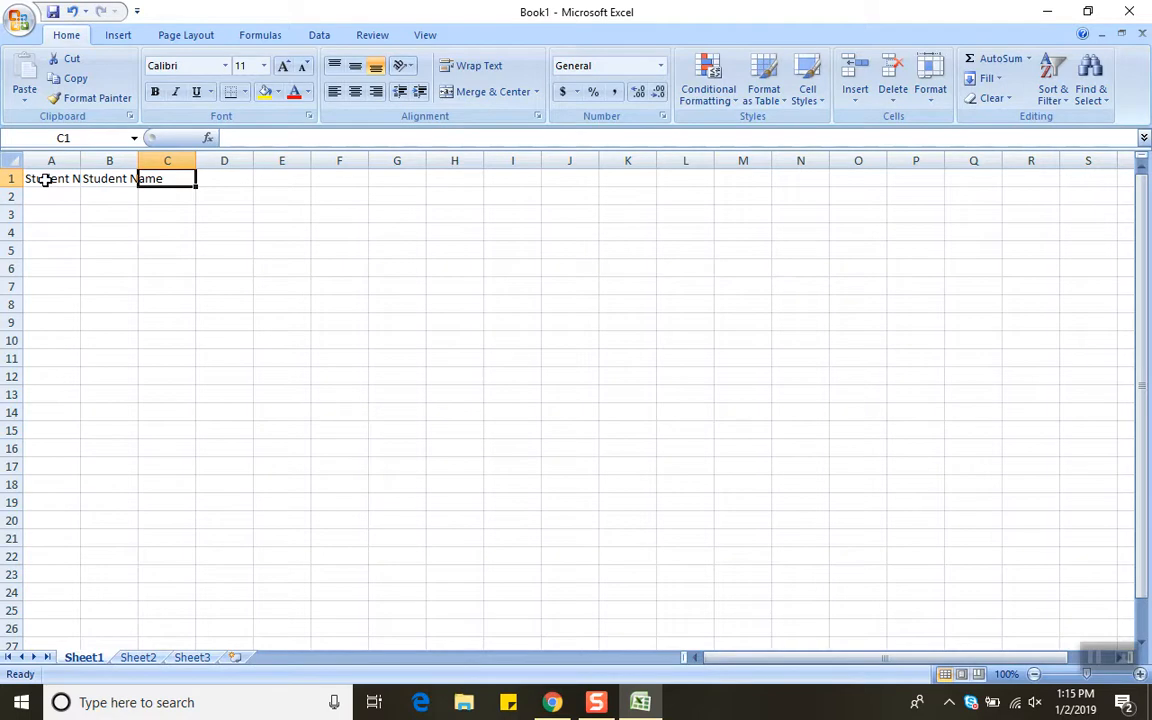
pyautogui.write('S')
pyautogui.press('BackSpace')
pyautogui.write('Fees')
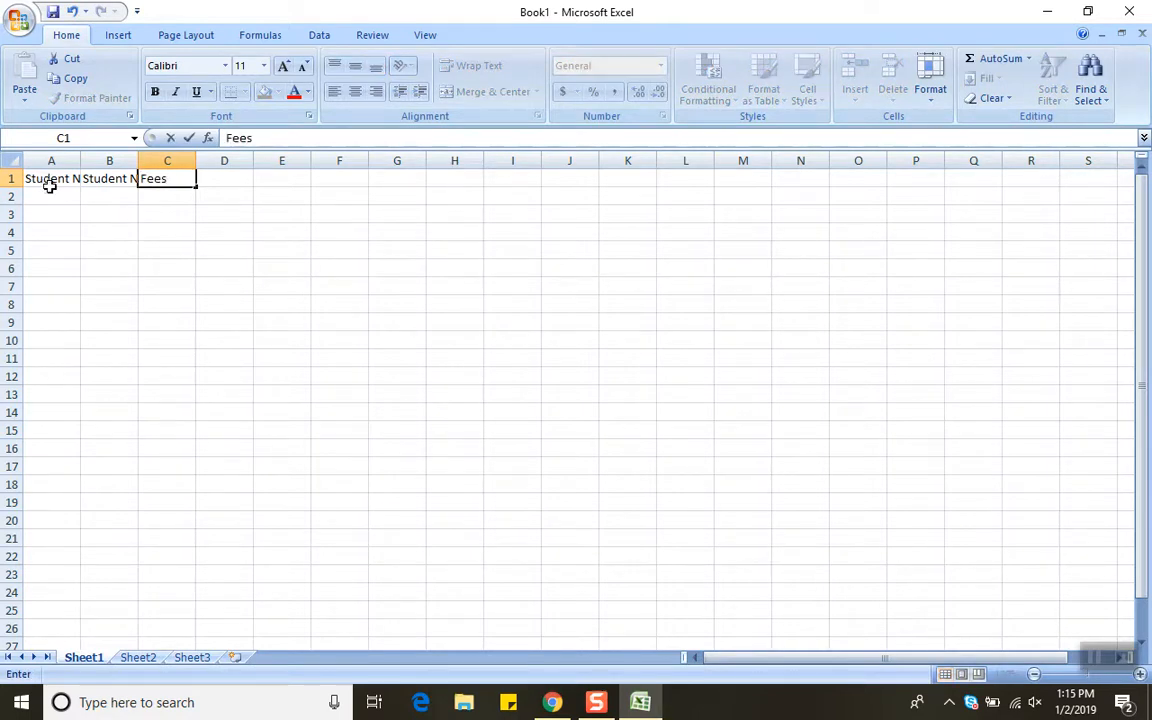
pyautogui.click(108, 230)
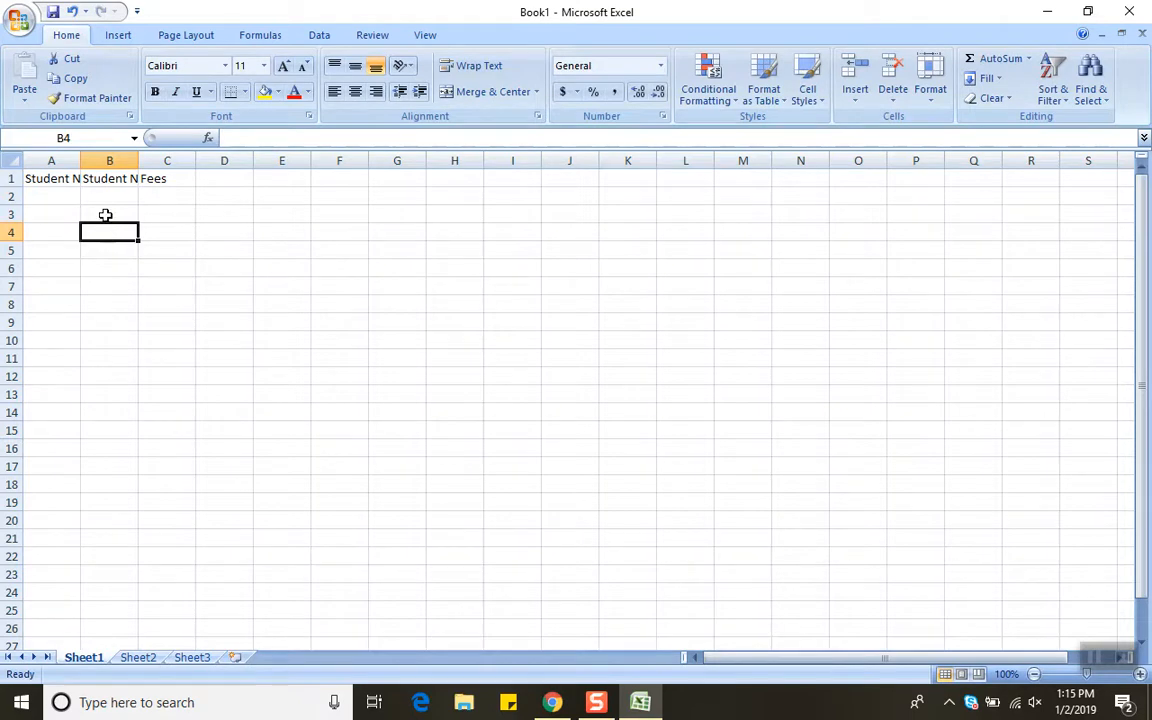
pyautogui.click(51, 178)
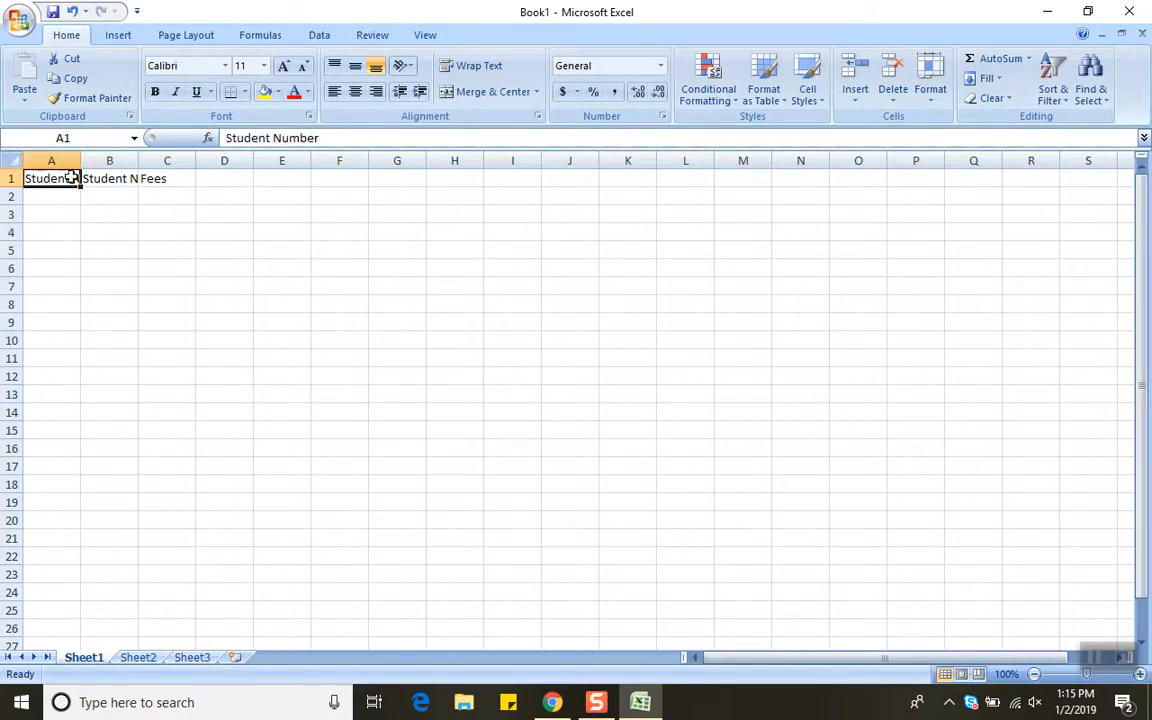
pyautogui.click(115, 253)
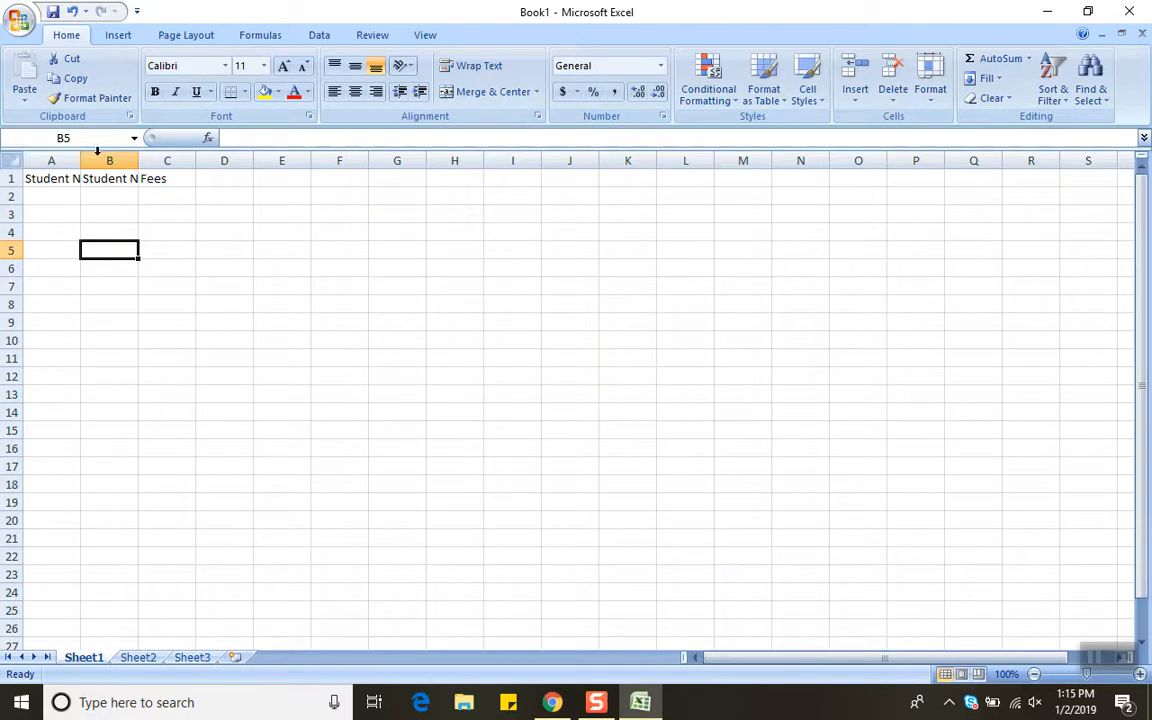
pyautogui.click(62, 218)
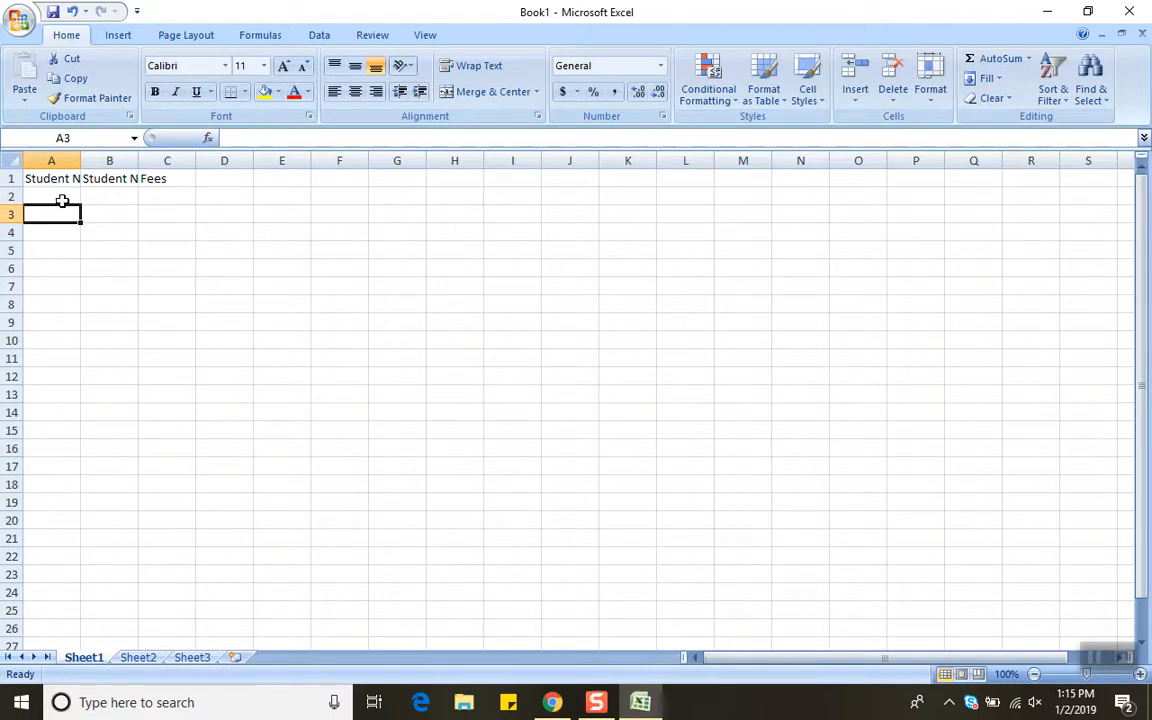
pyautogui.click(60, 196)
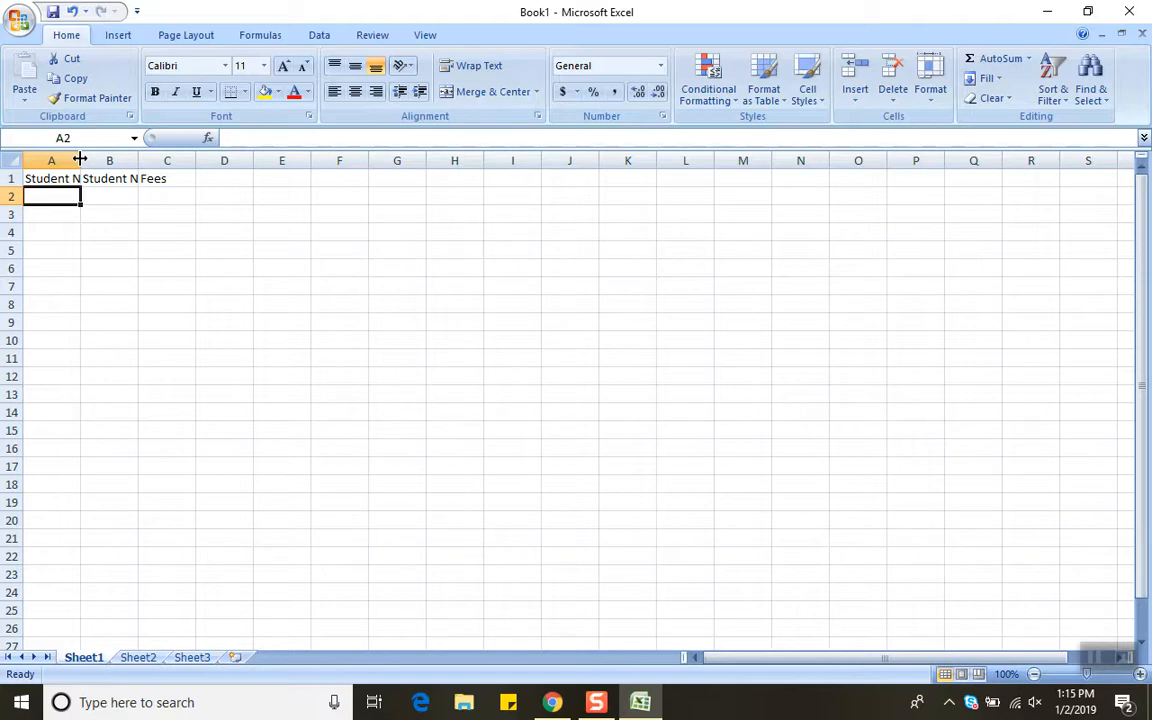
# Step: Widen columns A and B individually until their Student Number and Student Name headers fit
pyautogui.moveTo(80, 160); pyautogui.dragTo(80, 160)
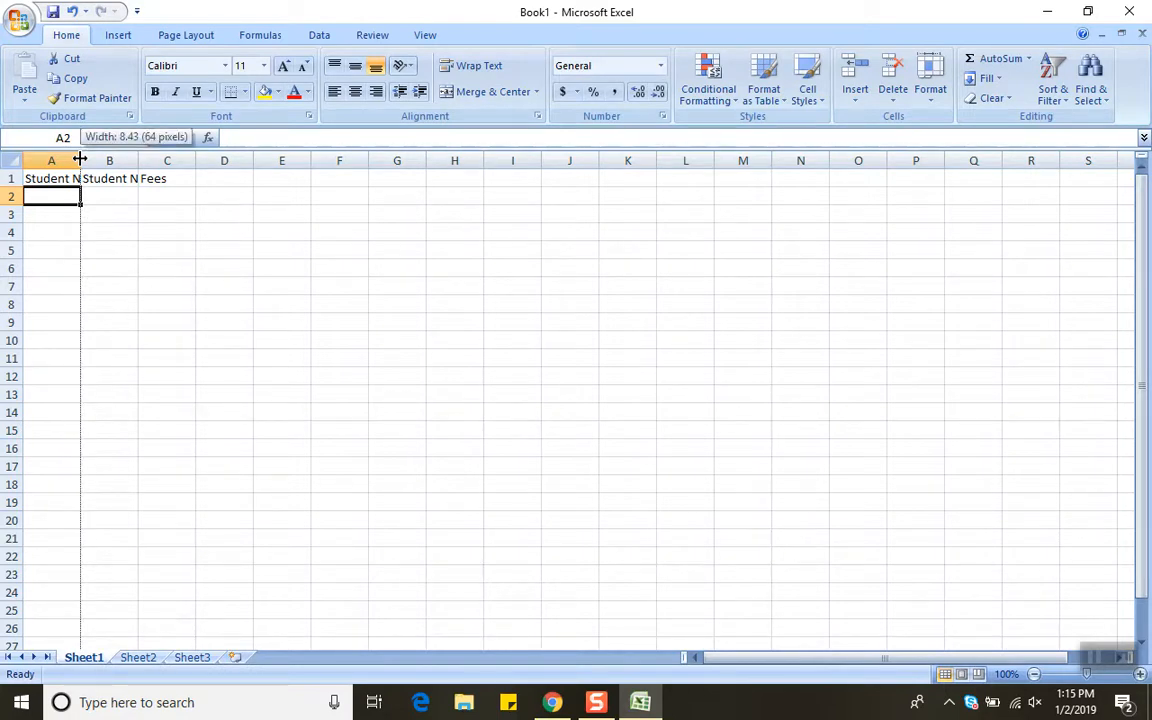
pyautogui.moveTo(80, 160); pyautogui.dragTo(113, 160)
pyautogui.moveTo(113, 160); pyautogui.dragTo(141, 160)
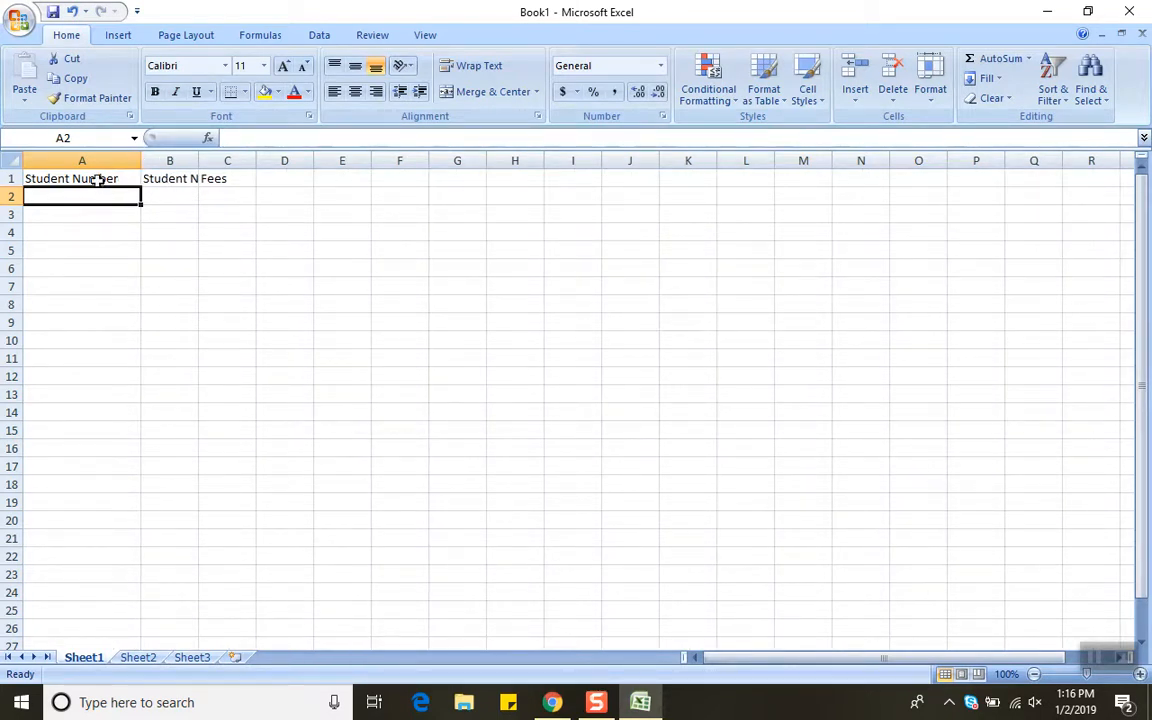
pyautogui.click(97, 178)
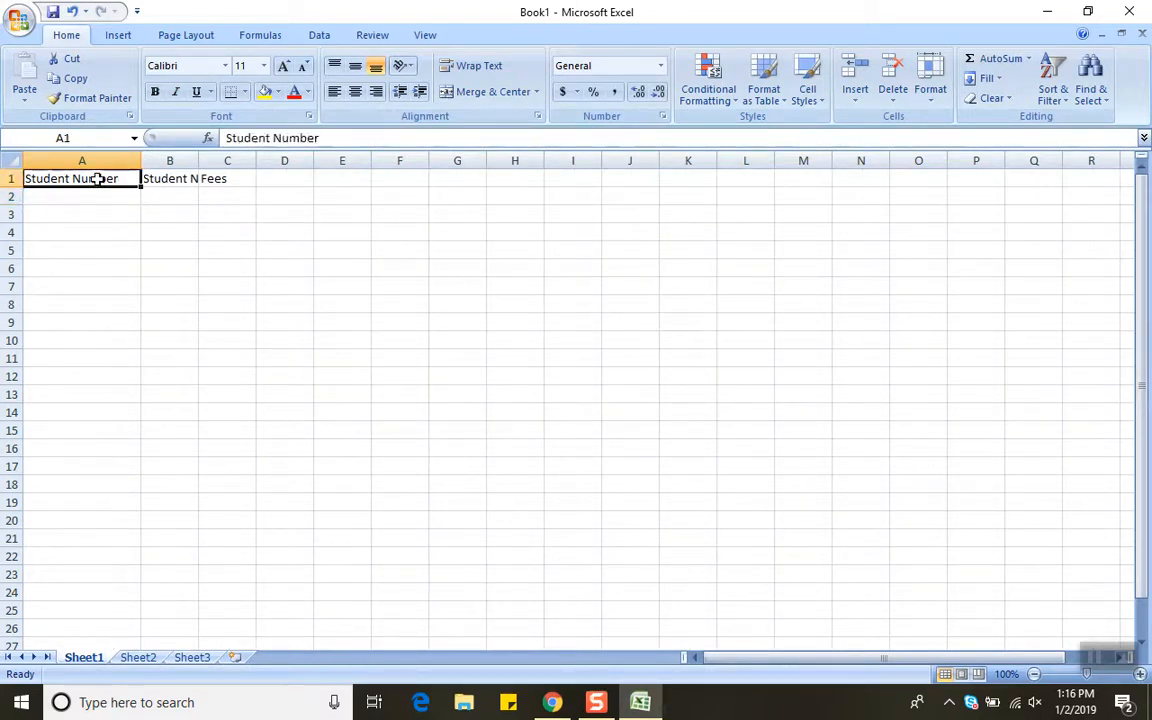
pyautogui.click(167, 213)
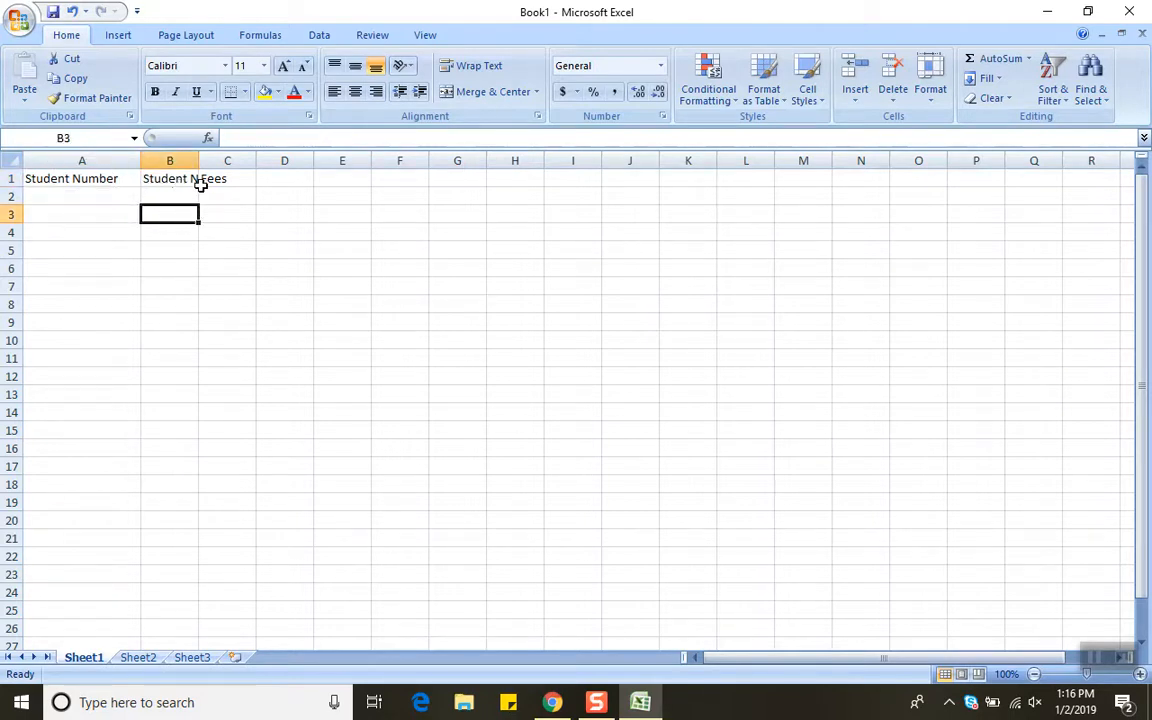
pyautogui.moveTo(198, 160); pyautogui.dragTo(242, 160)
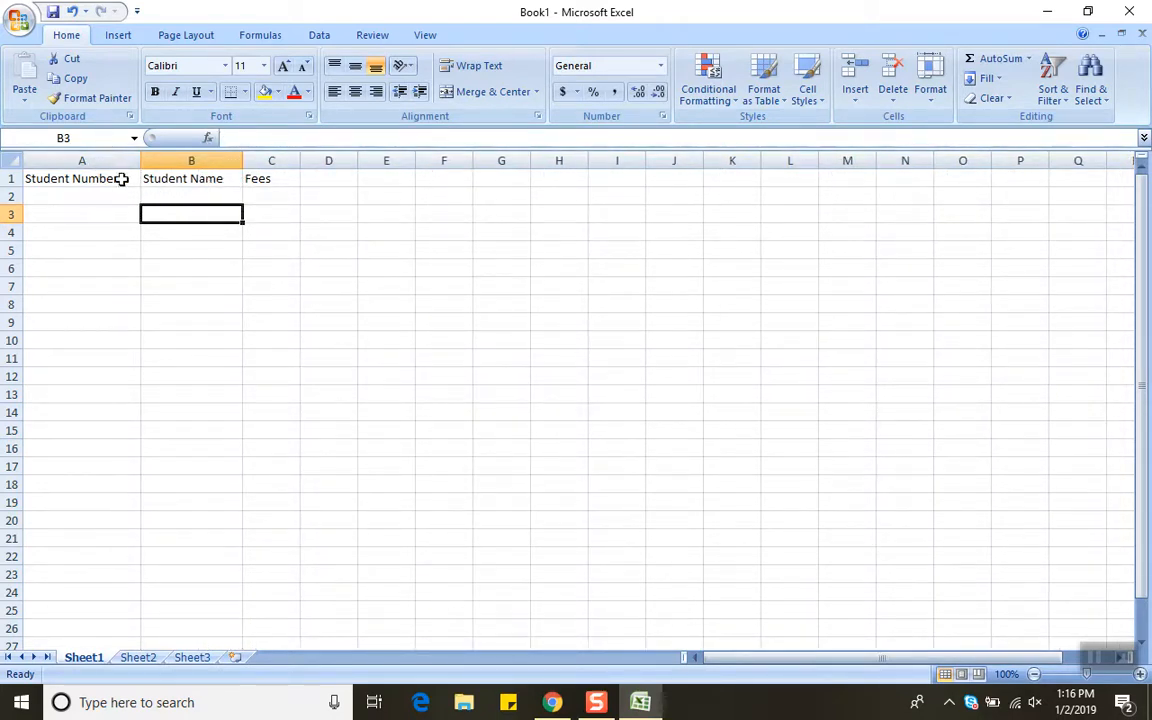
pyautogui.click(104, 234)
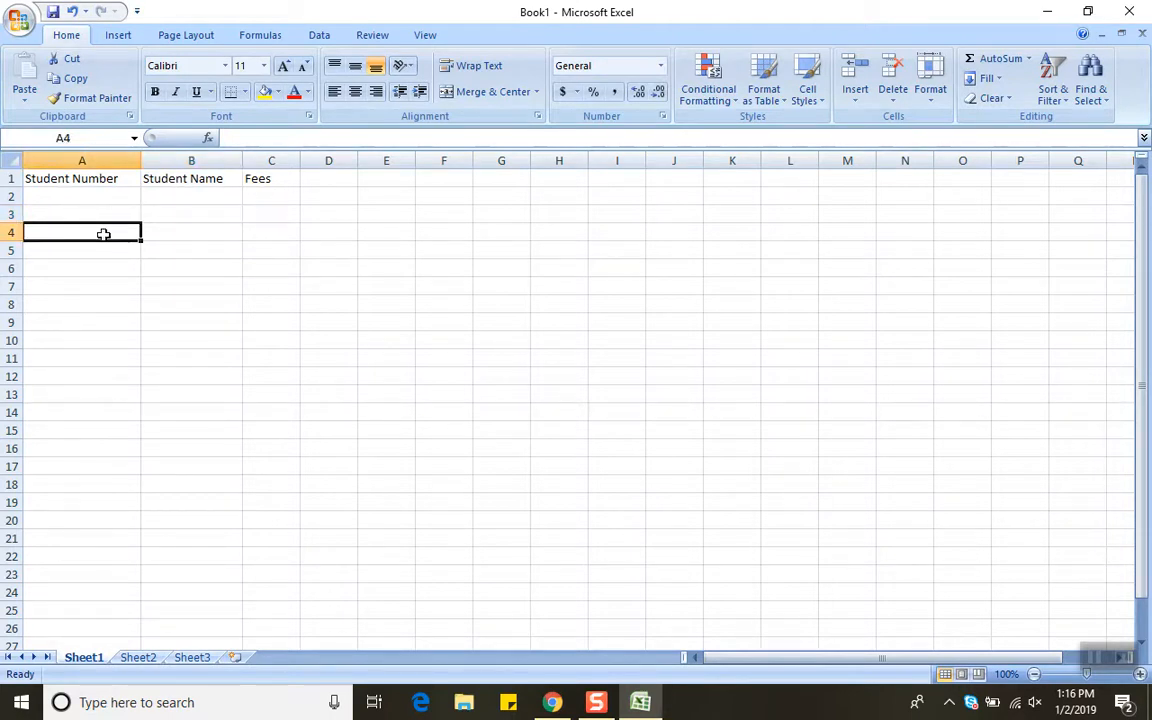
# Step: Select the entire sheet, give all columns one equal width, and auto-fit the columns to their contents
pyautogui.click(12, 160)
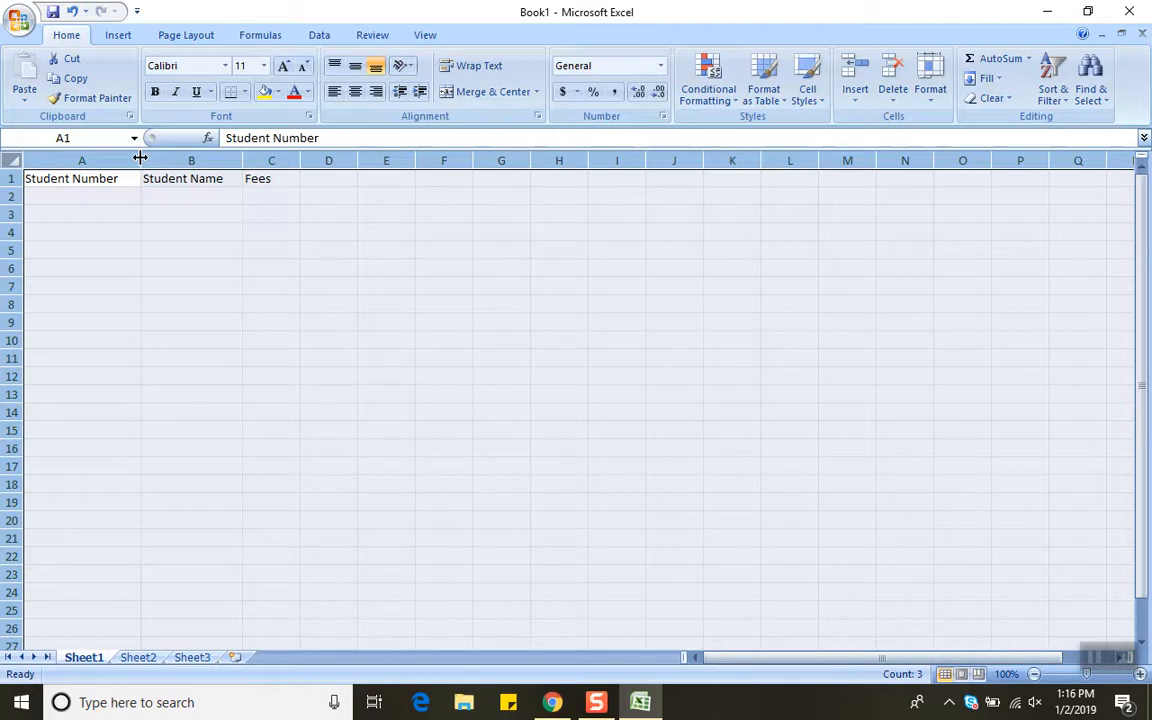
pyautogui.moveTo(140, 158)
pyautogui.mouseDown()
pyautogui.moveTo(118, 157)
pyautogui.moveTo(145, 156)
pyautogui.mouseUp()
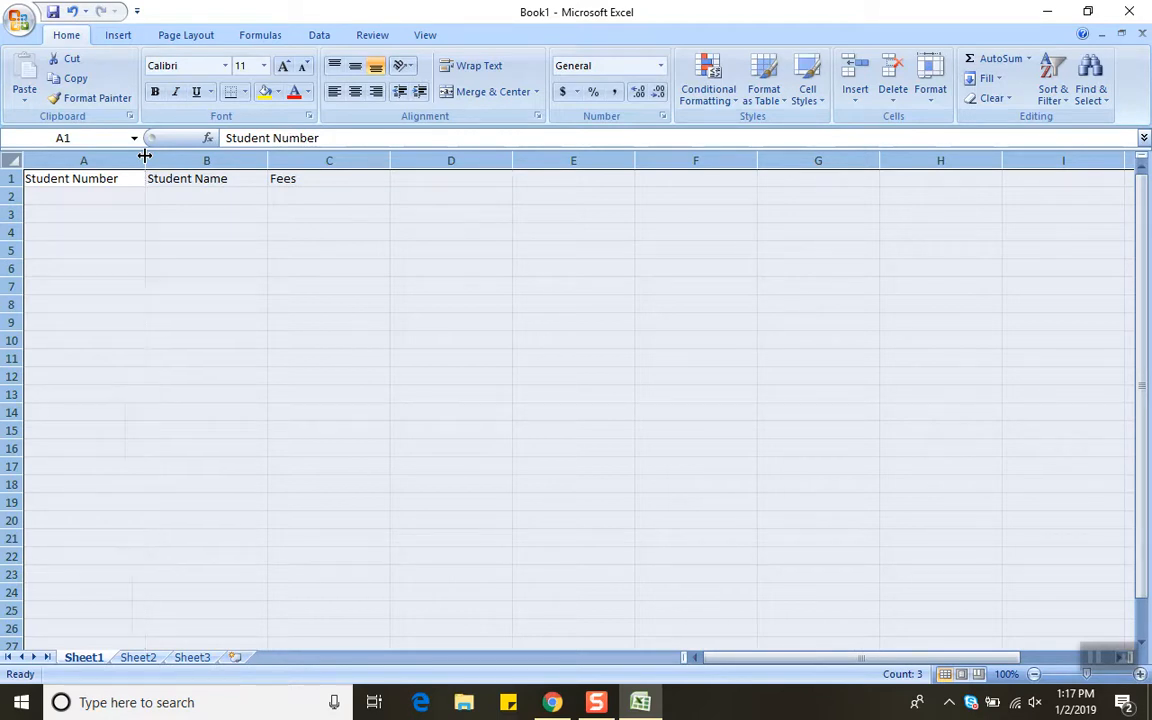
pyautogui.doubleClick(145, 156)
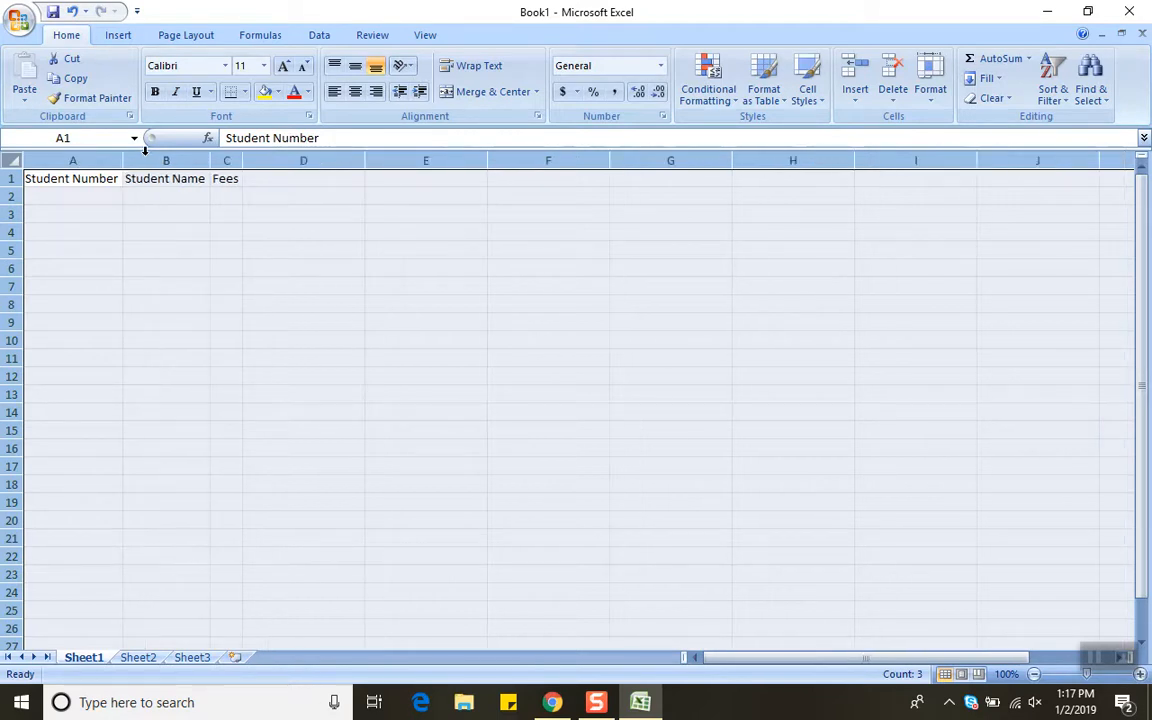
# Step: Enter the first student record in row 2: student number 1, the student's name, and fees of 100
pyautogui.click(159, 249)
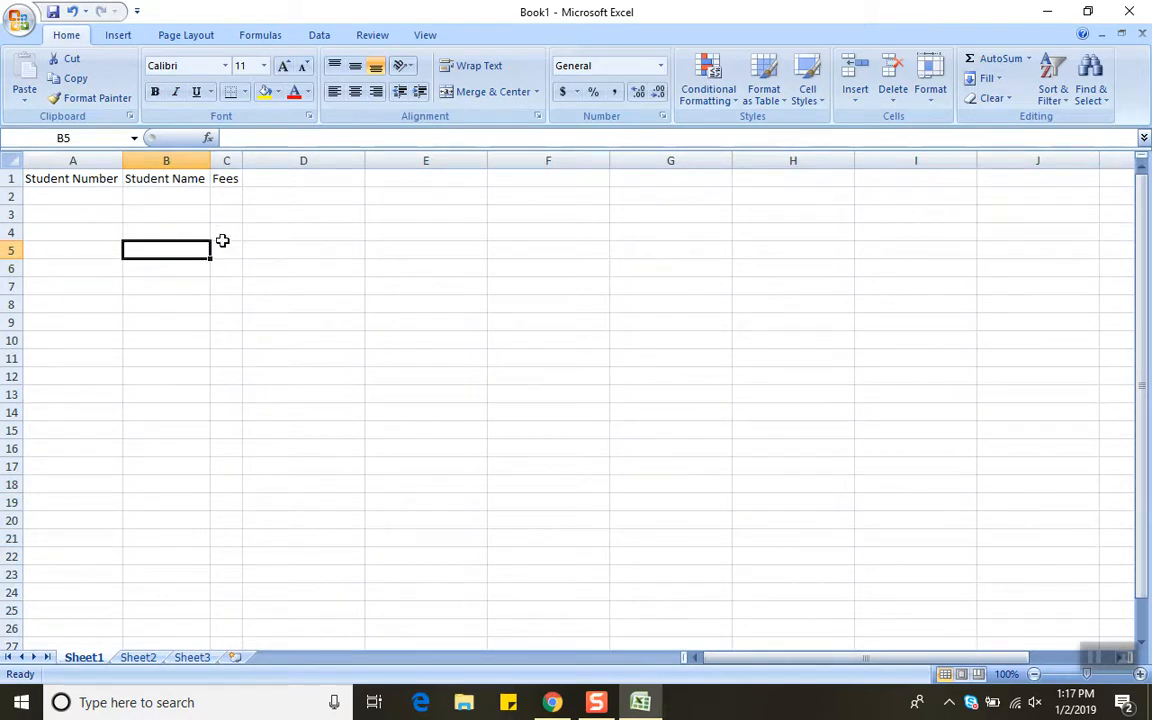
pyautogui.click(86, 194)
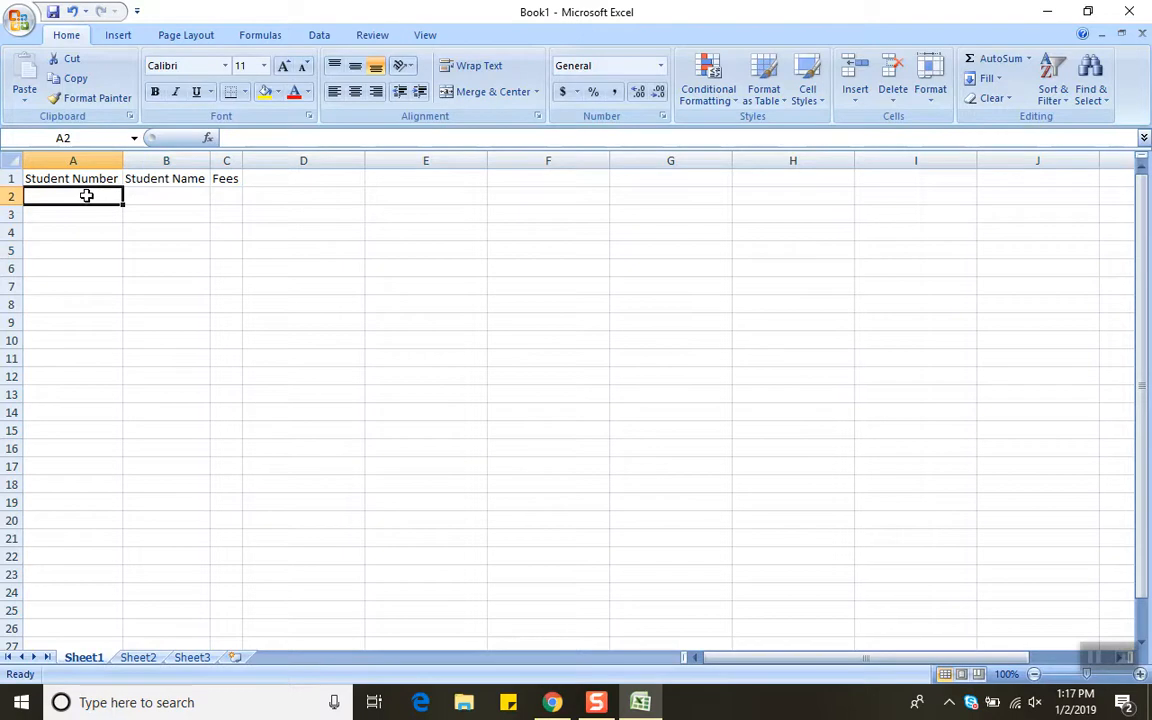
pyautogui.write('1')
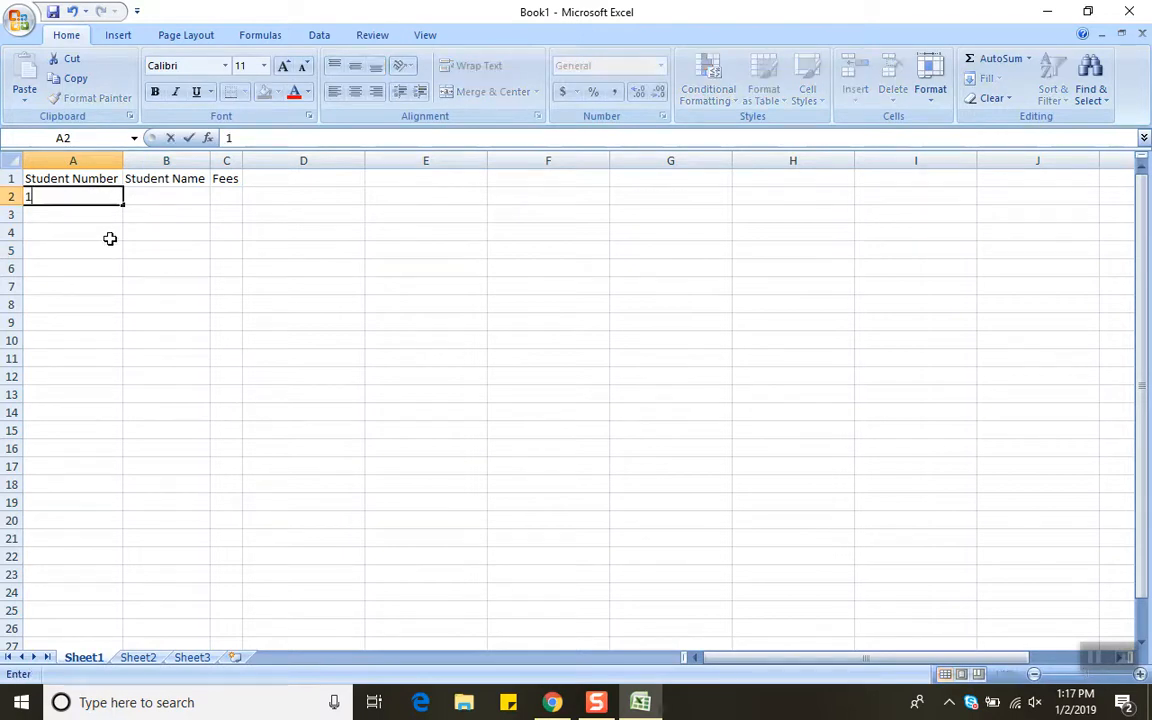
pyautogui.click(147, 196)
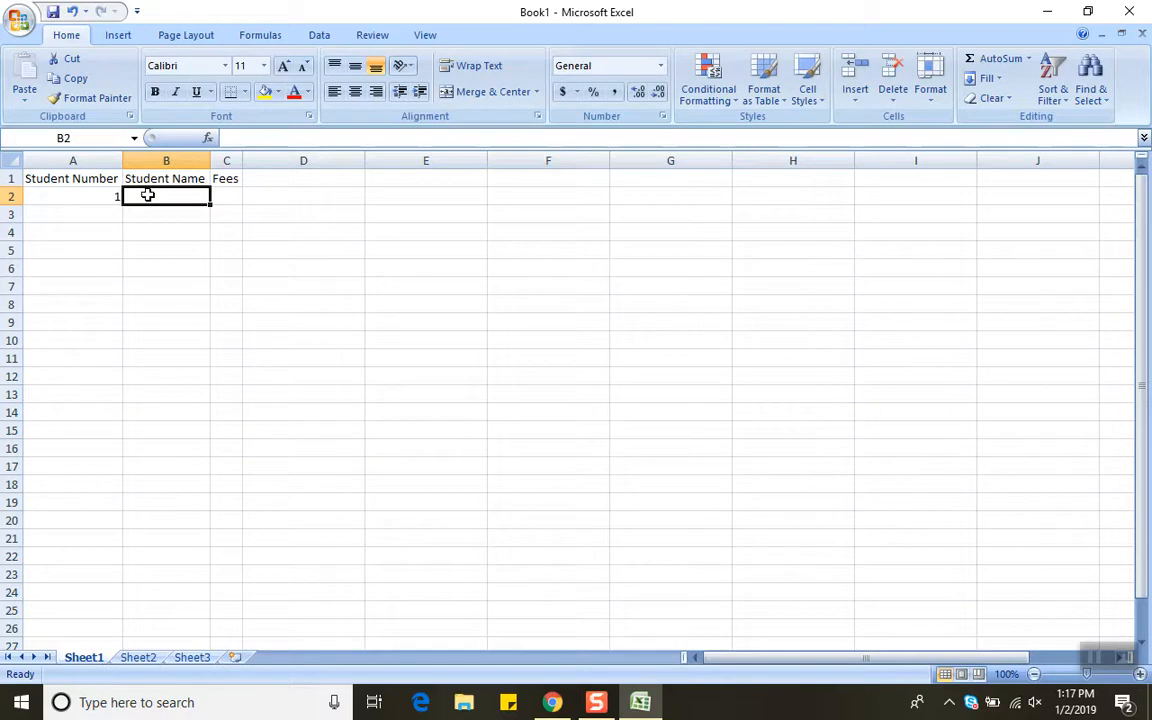
pyautogui.write('Raju')
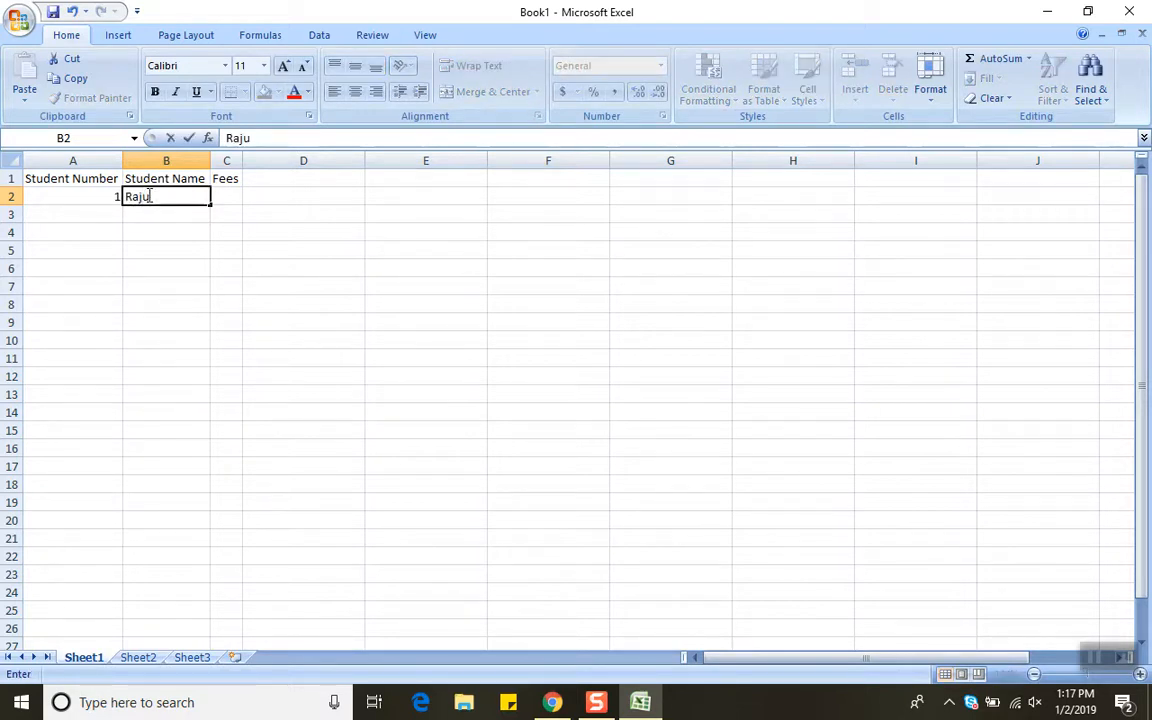
pyautogui.press('Tab')
pyautogui.write('100')
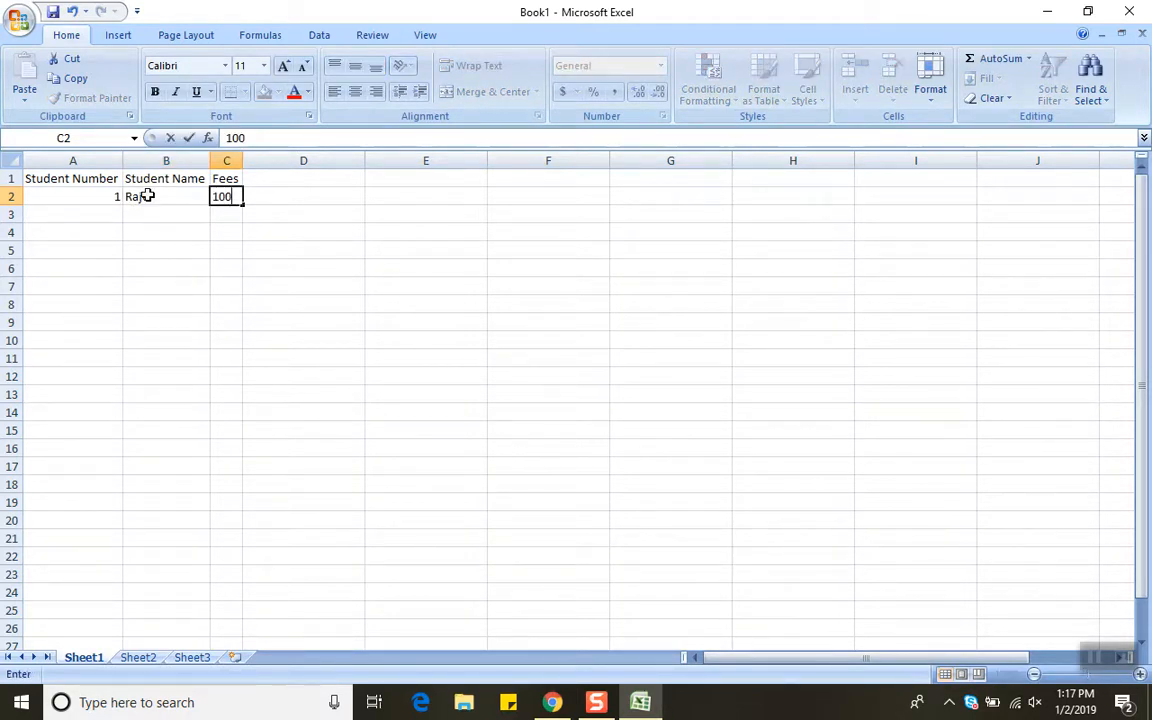
pyautogui.press('Return')
# Step: Enter the second student record in row 3: student number 2, the student's name, and fees of 200
pyautogui.press('Left')
pyautogui.press('Left')
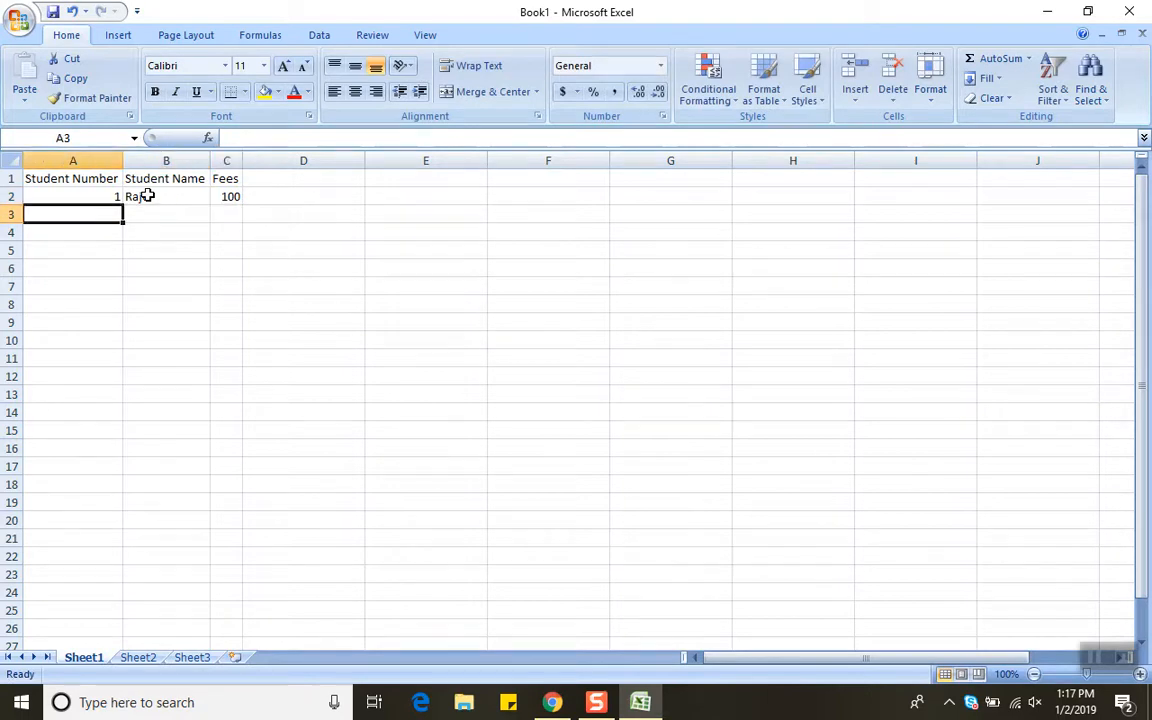
pyautogui.write('2')
pyautogui.press('Tab')
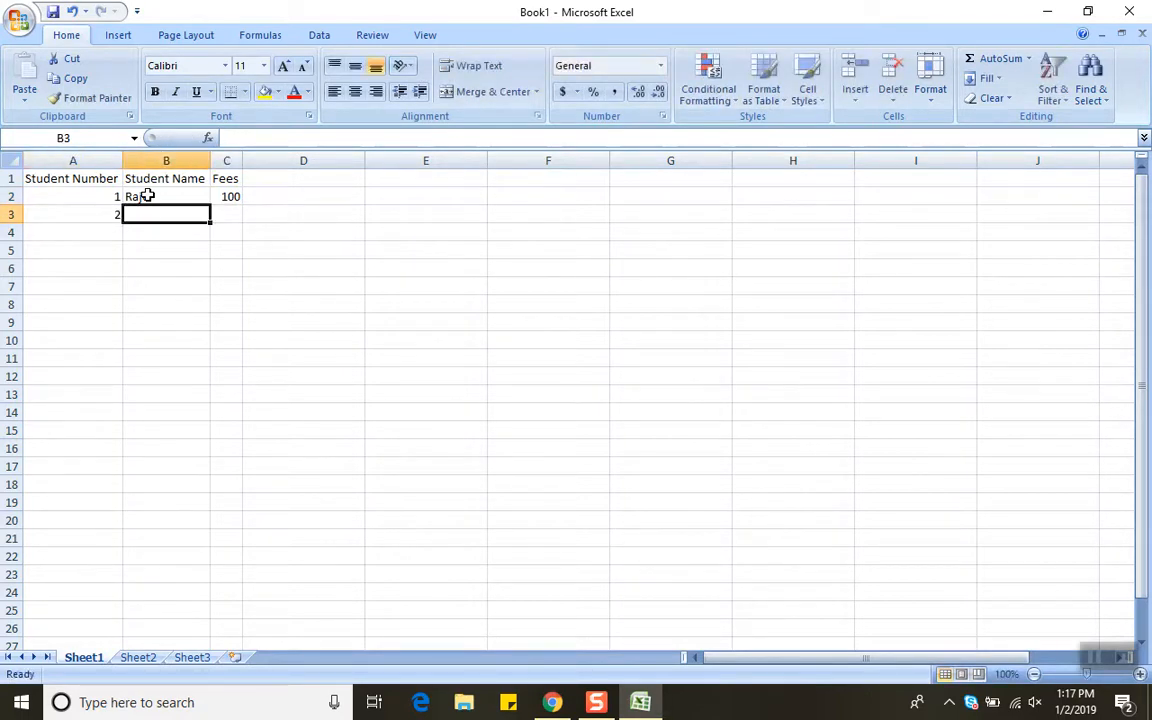
pyautogui.write('R')
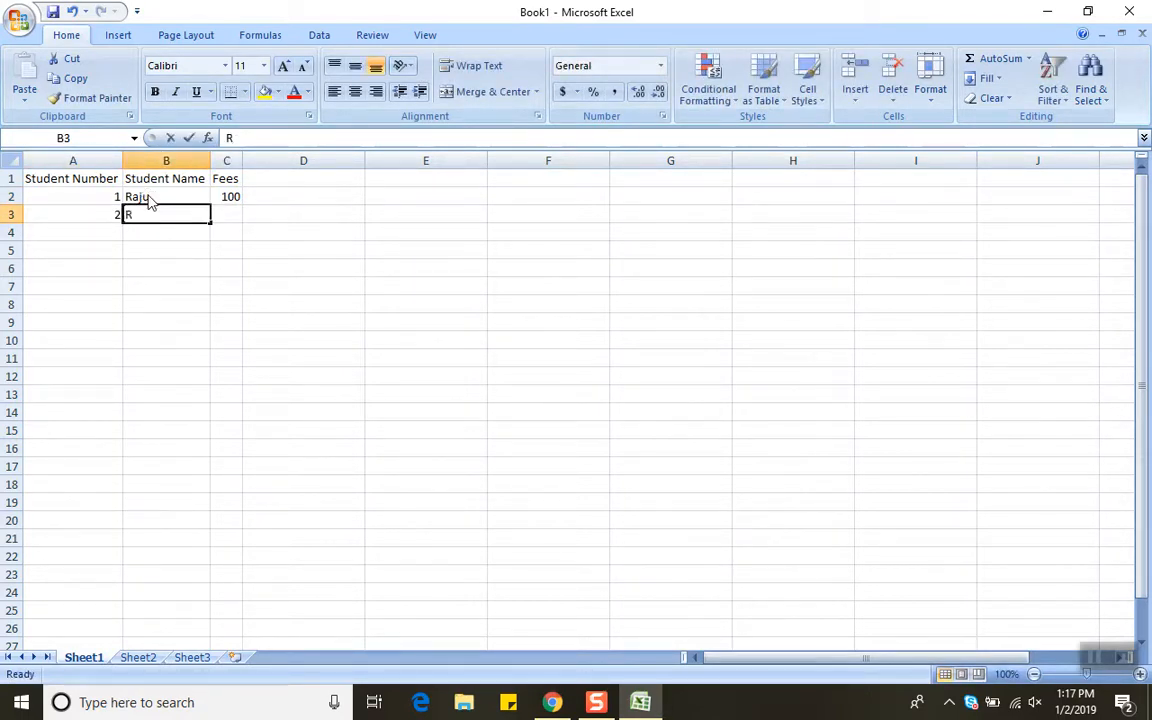
pyautogui.write('aghu')
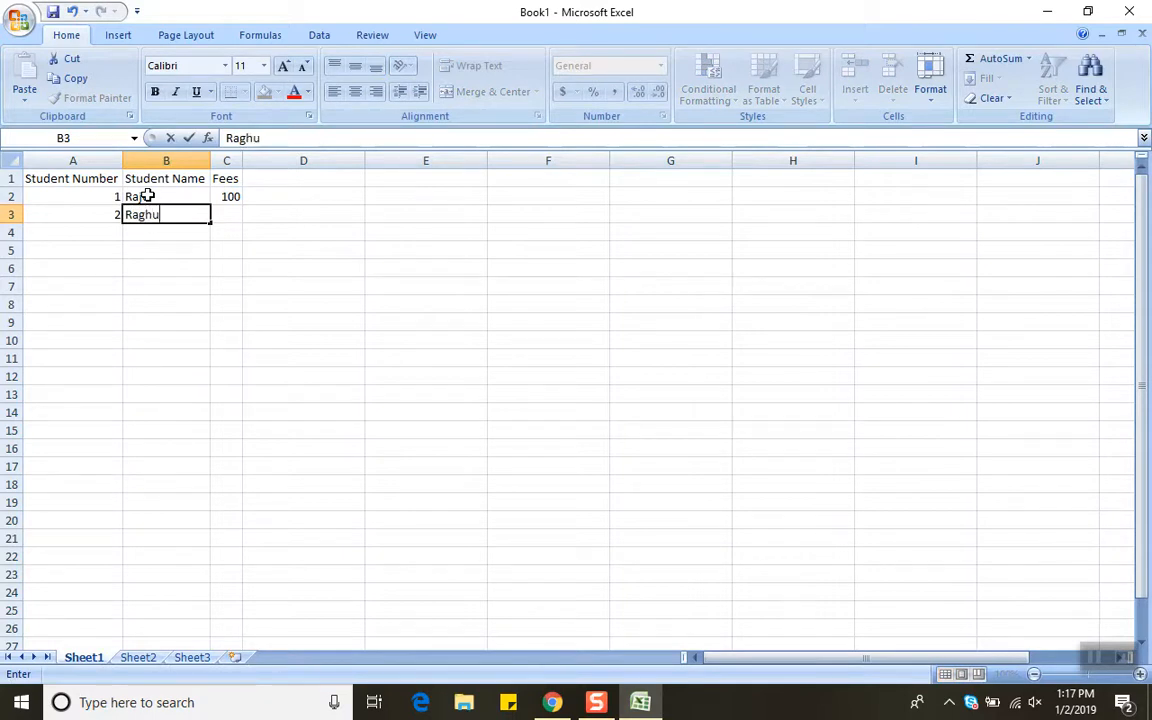
pyautogui.press('Tab')
pyautogui.write('200')
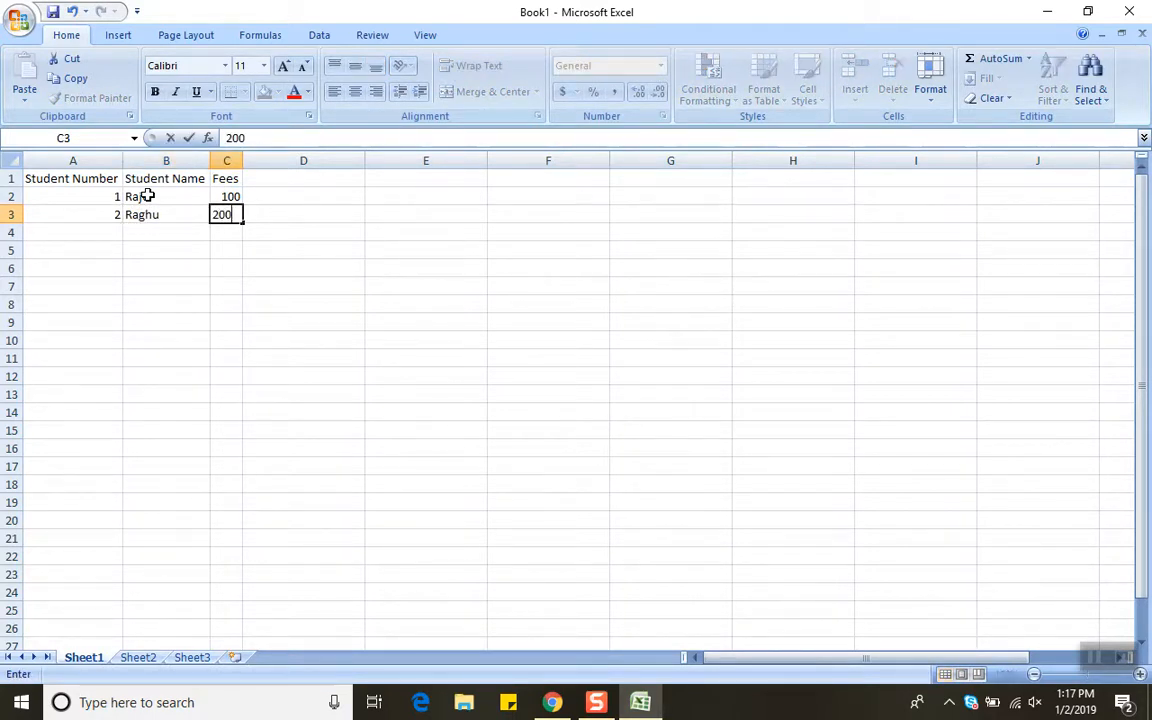
pyautogui.press('Return')
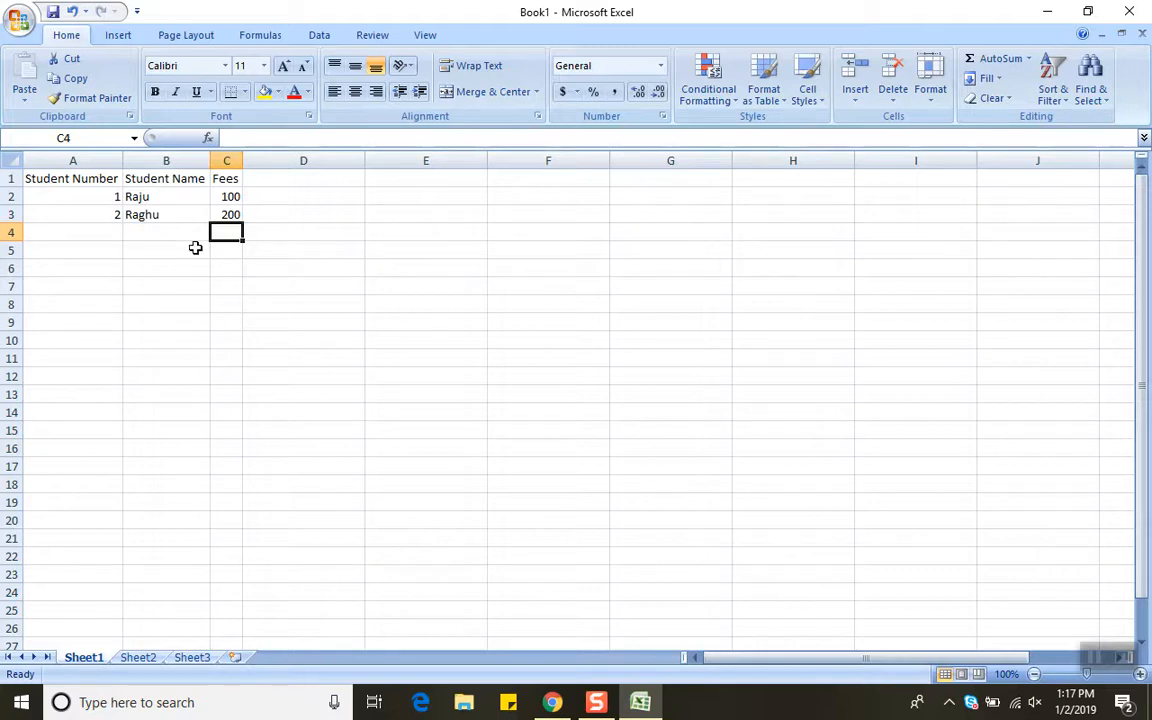
# Step: Save the workbook to the Desktop as an Excel Workbook named session1
pyautogui.click(22, 24)
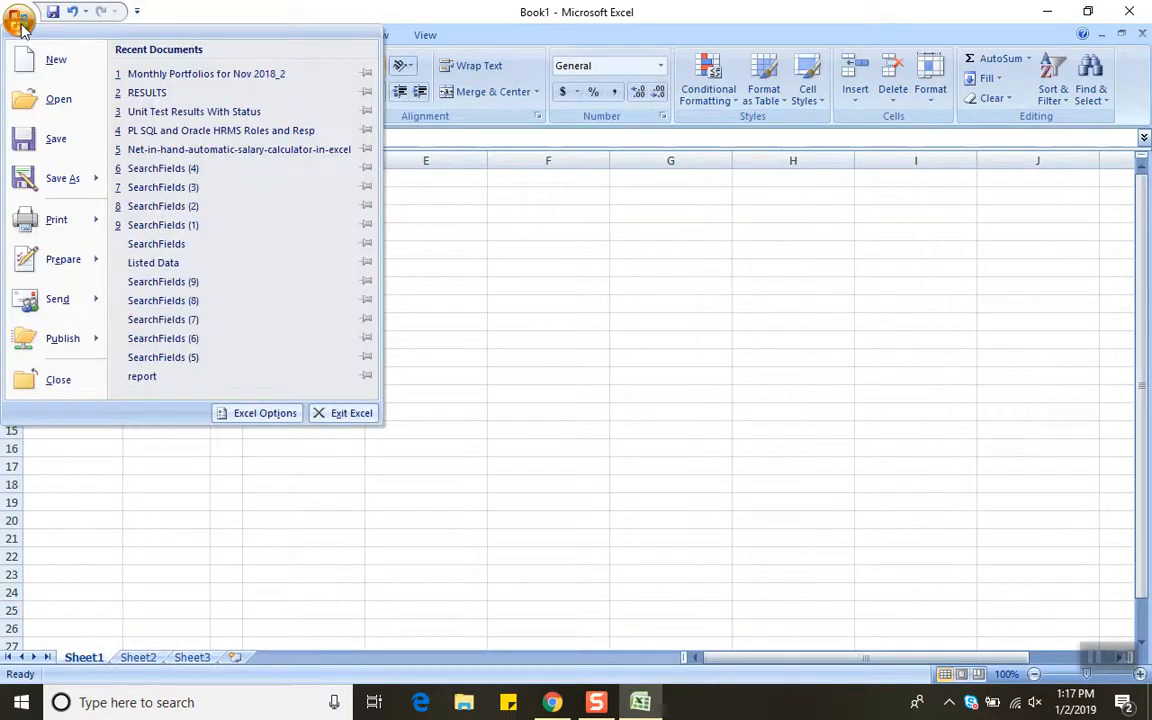
pyautogui.click(58, 142)
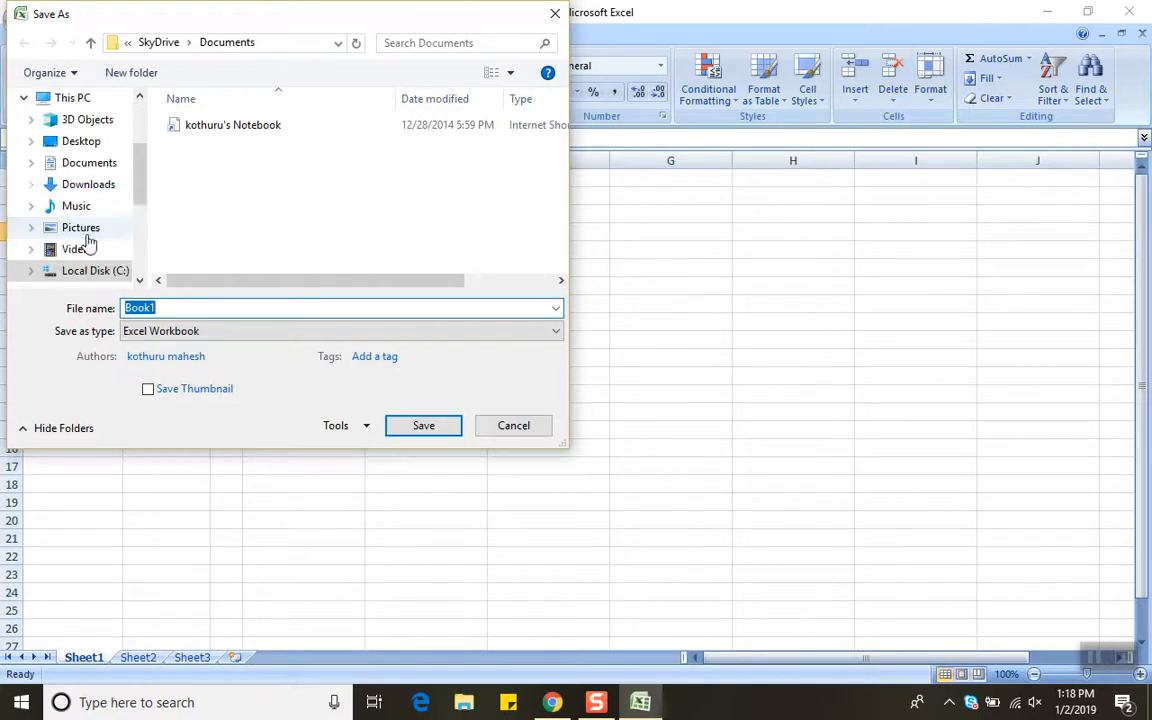
pyautogui.scroll(1, 122, 160)
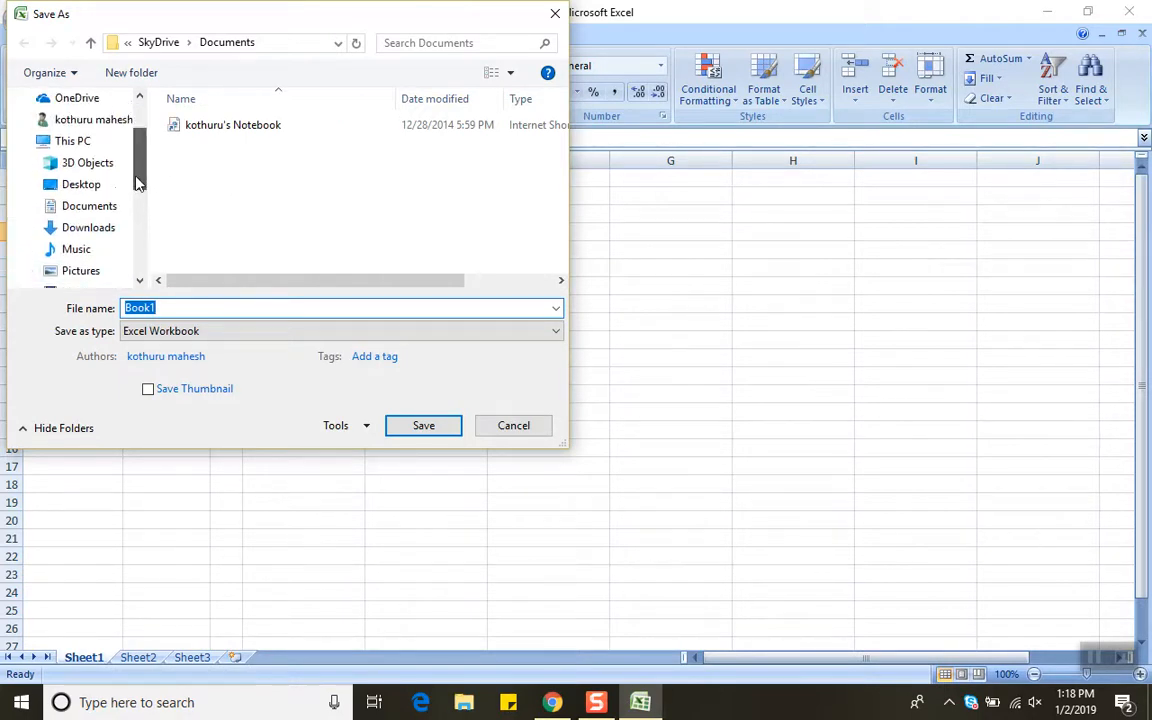
pyautogui.click(84, 190)
pyautogui.doubleClick(169, 308)
pyautogui.write('session1')
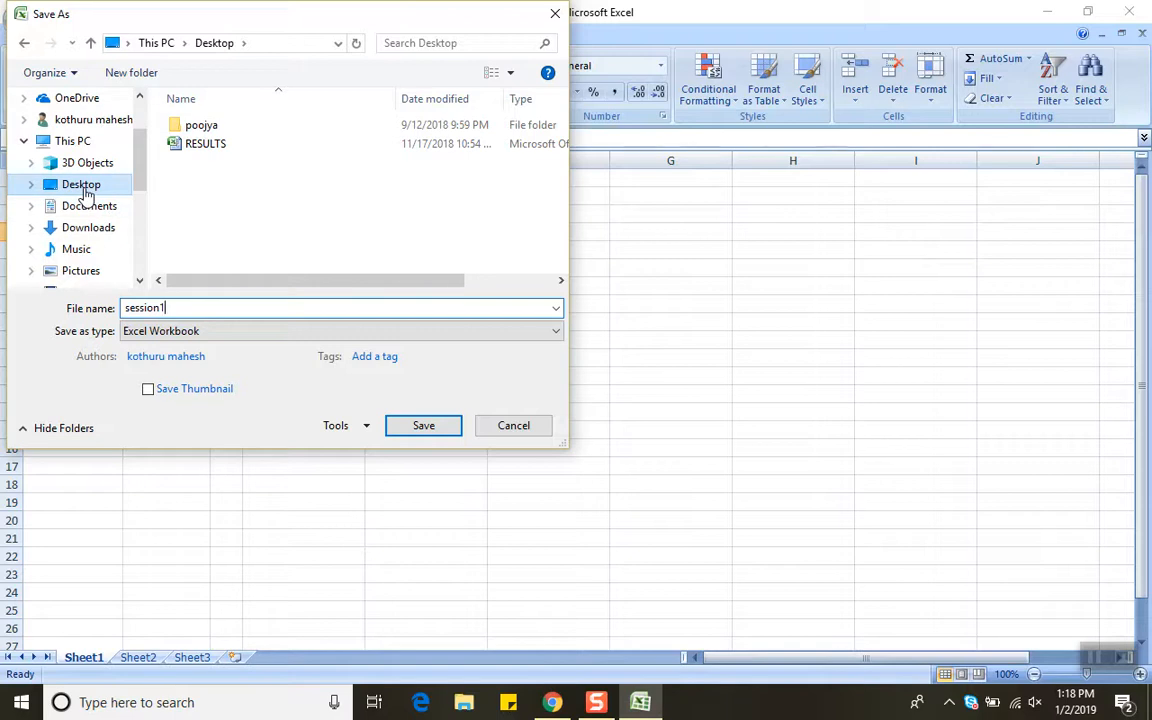
pyautogui.click(410, 434)
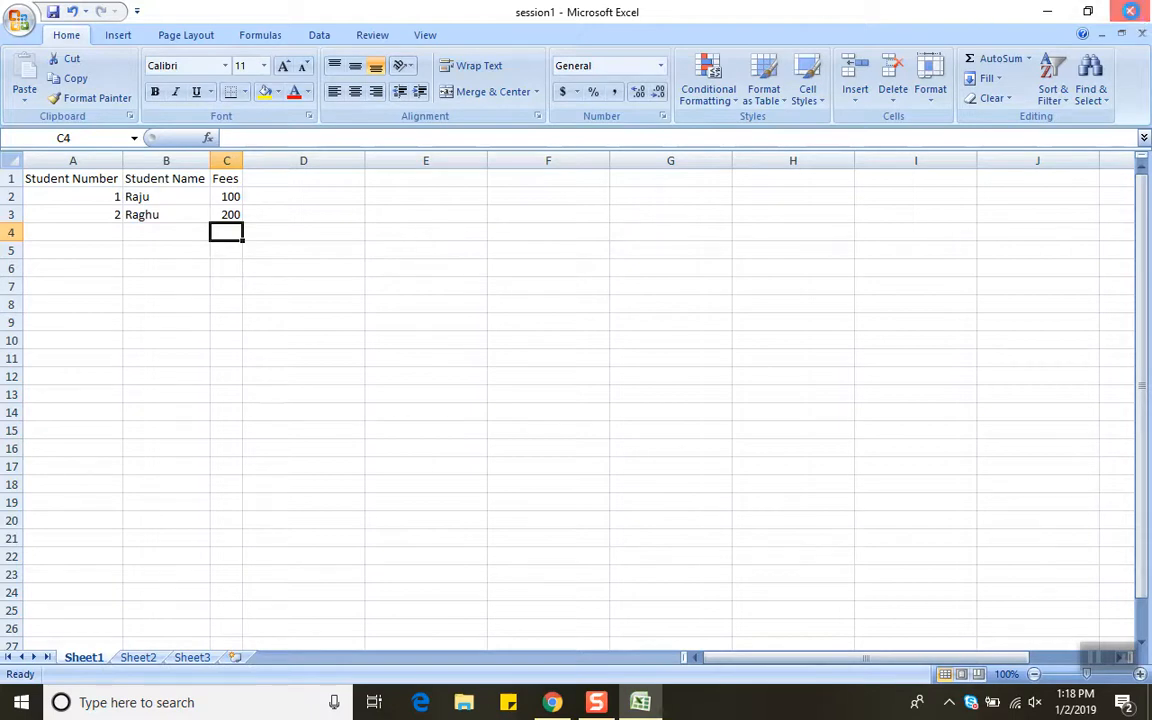
# Step: Close the session1 workbook and reopen it from the desktop with Microsoft Office Excel
pyautogui.click(1115, 12)
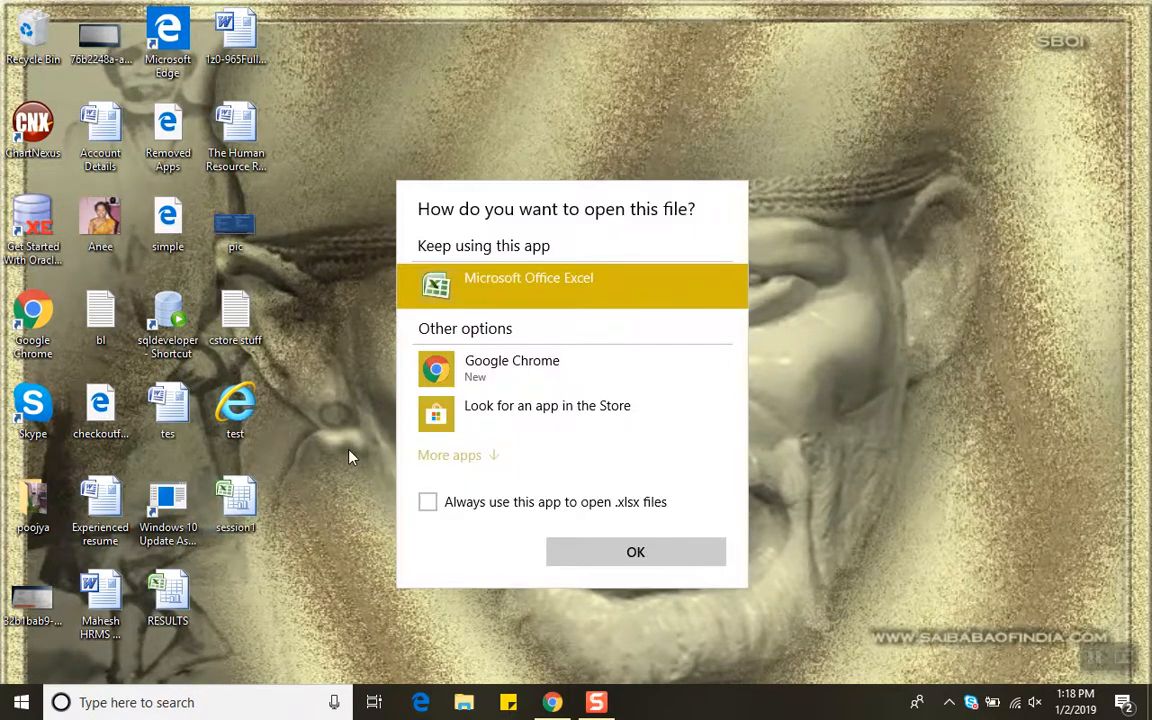
pyautogui.doubleClick(493, 293)
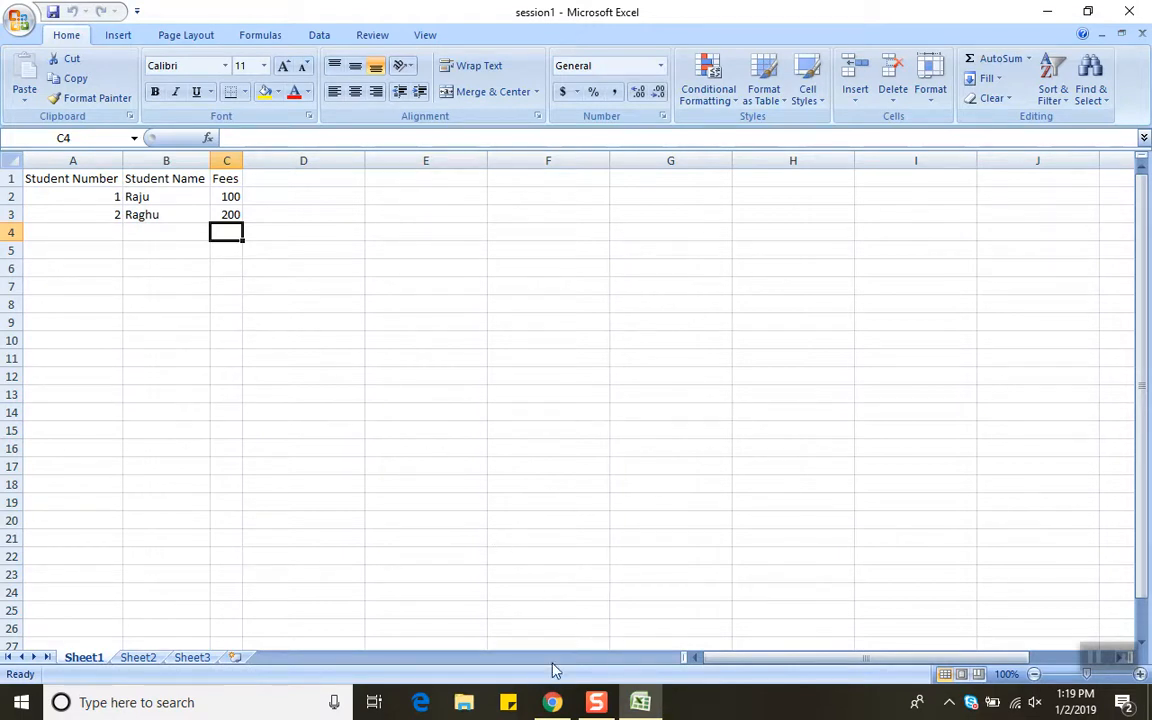
pyautogui.moveTo(593, 705)
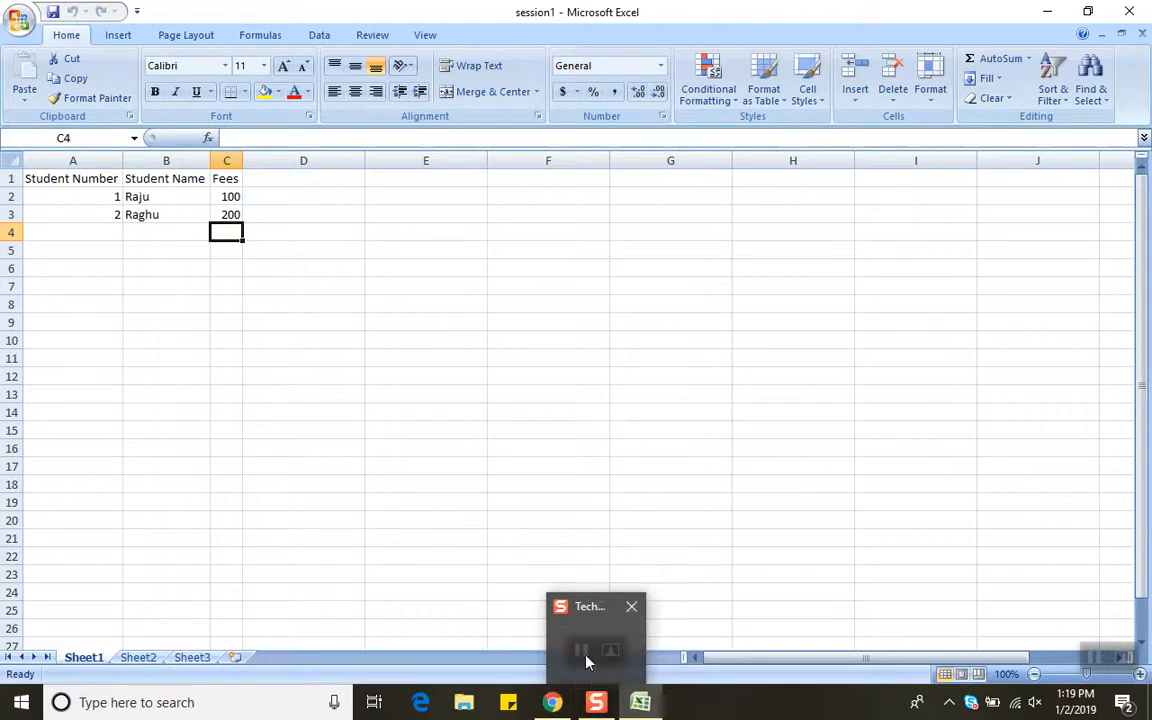
pyautogui.click(597, 706)
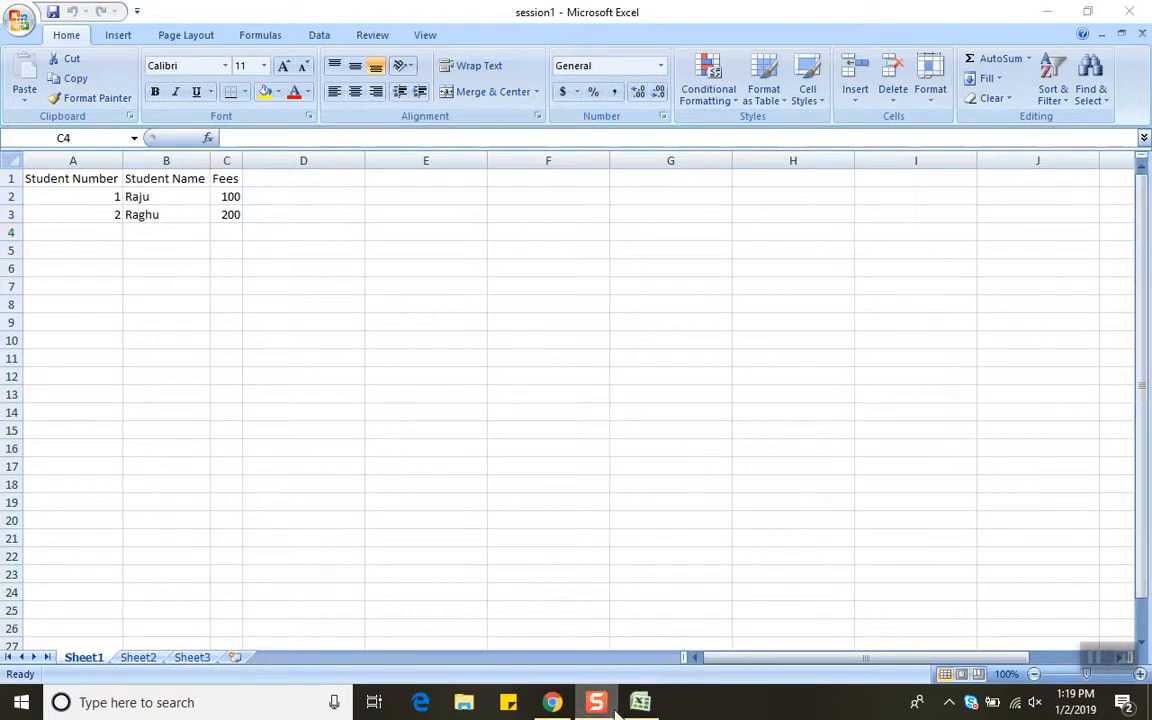